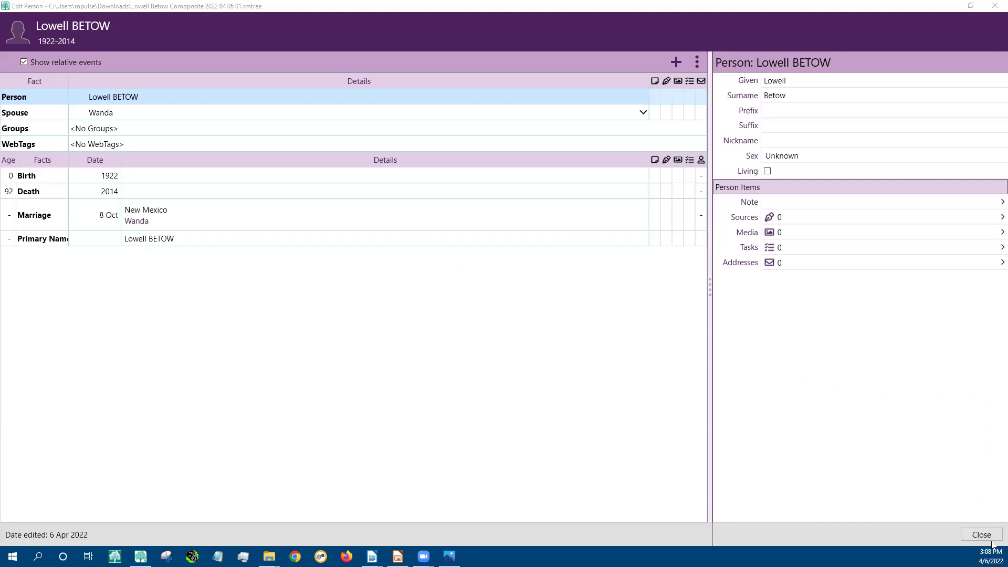
# Search the FamilySearch Family Tree for the man who lived 1922-2014 and match him with the first possible match.
pyautogui.click(986, 536)
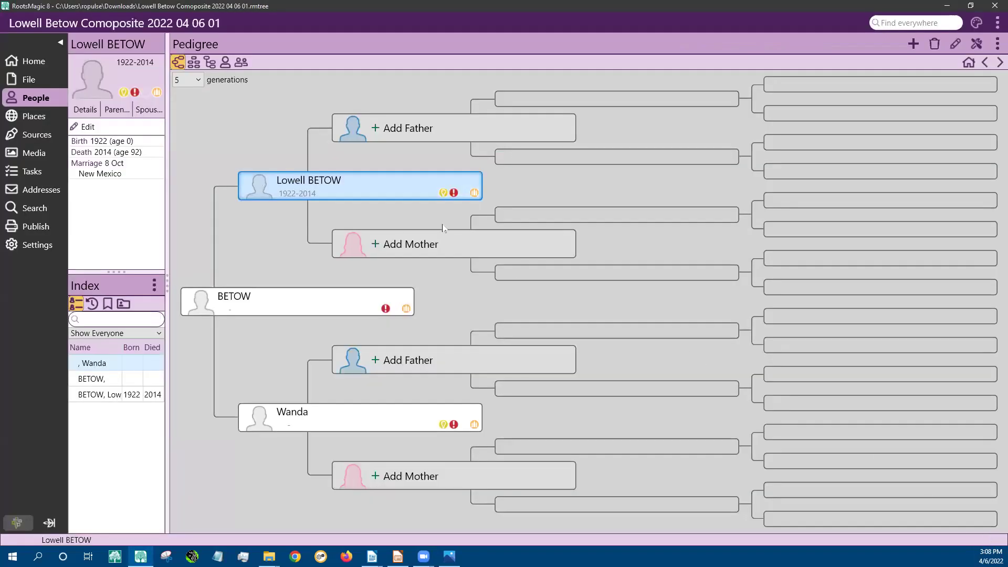
pyautogui.moveTo(475, 196)
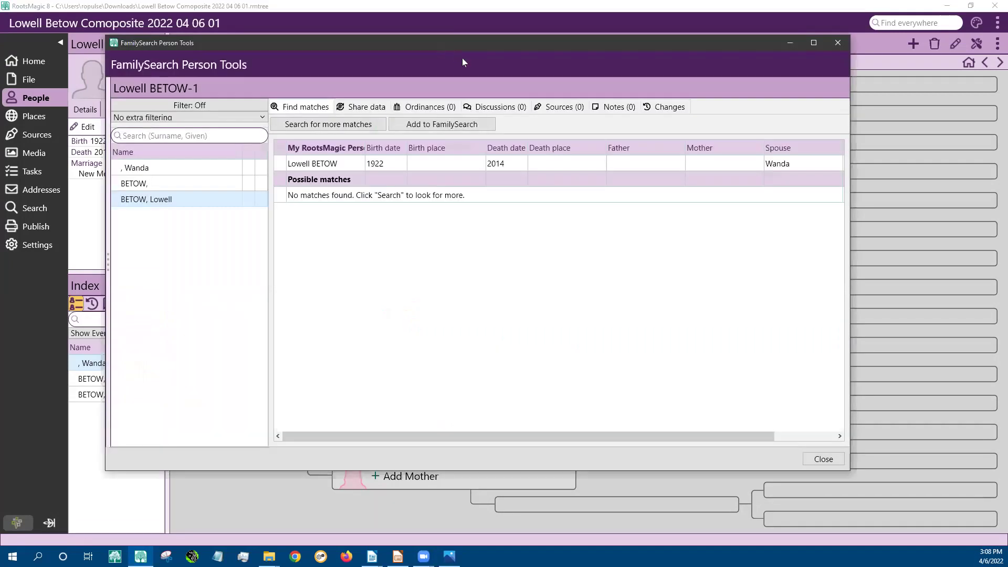
pyautogui.click(320, 124)
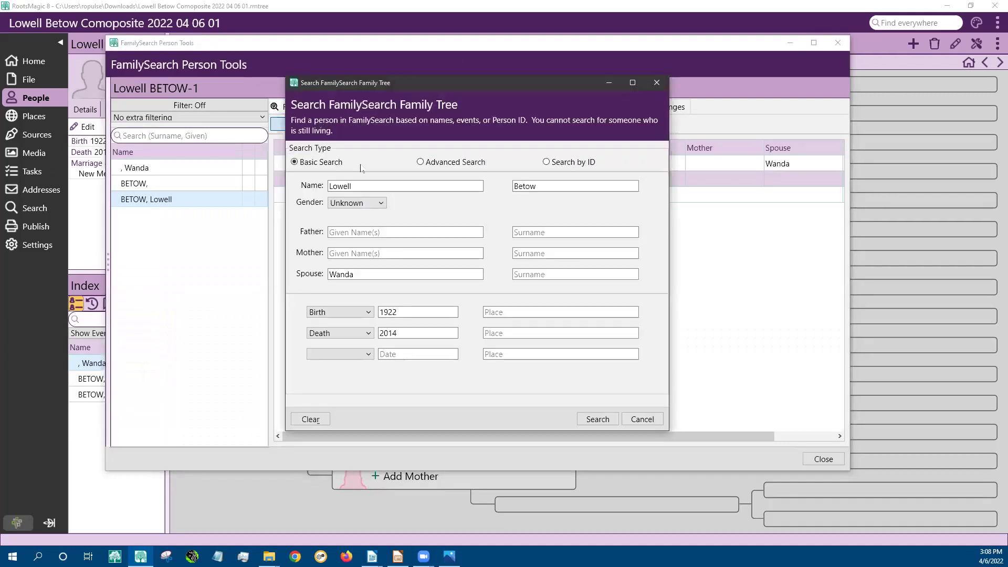
pyautogui.click(598, 419)
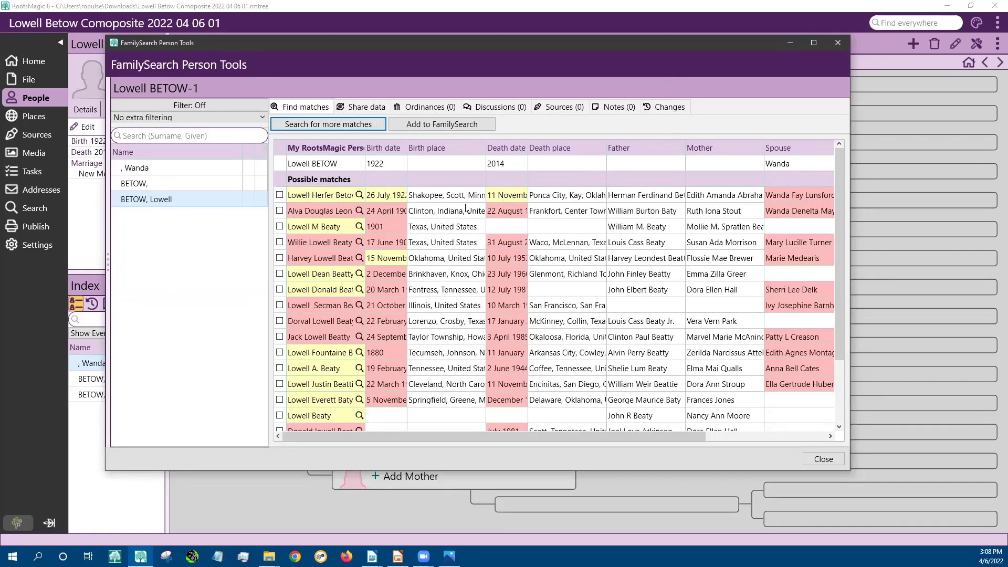
pyautogui.click(280, 195)
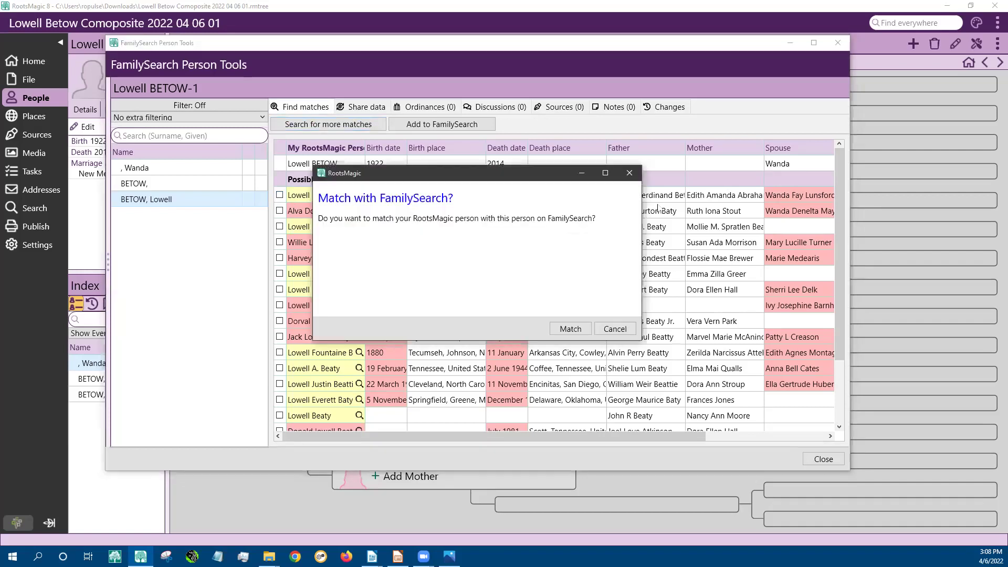
pyautogui.click(571, 329)
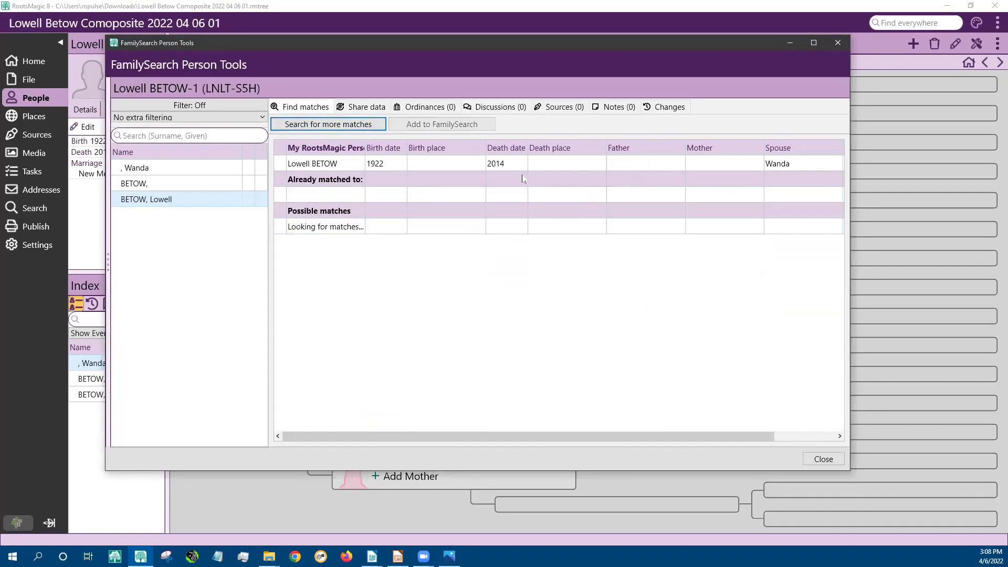
# Compare the matched person's shared data and replace his name in RootsMagic with the full FamilySearch name.
pyautogui.click(360, 107)
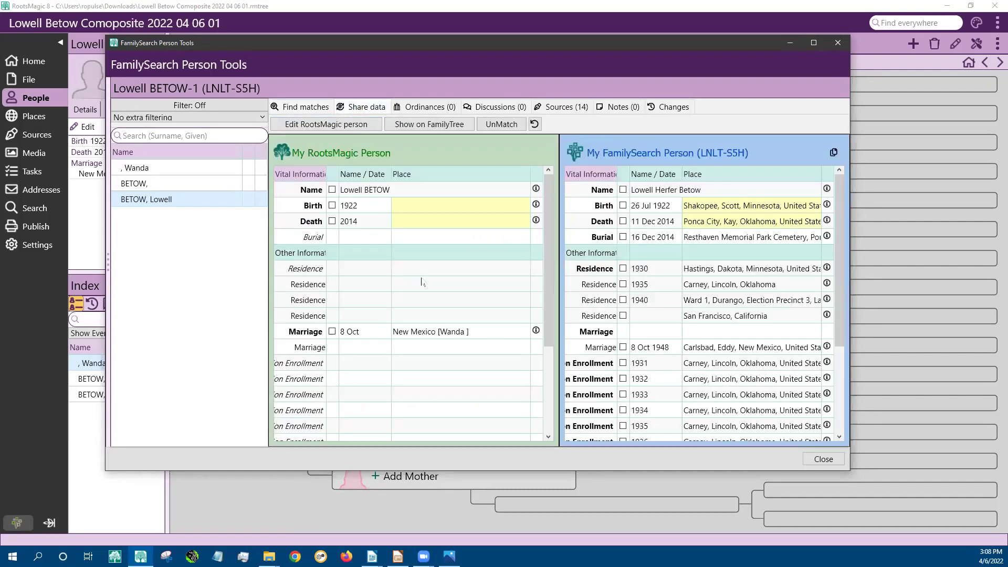
pyautogui.click(623, 192)
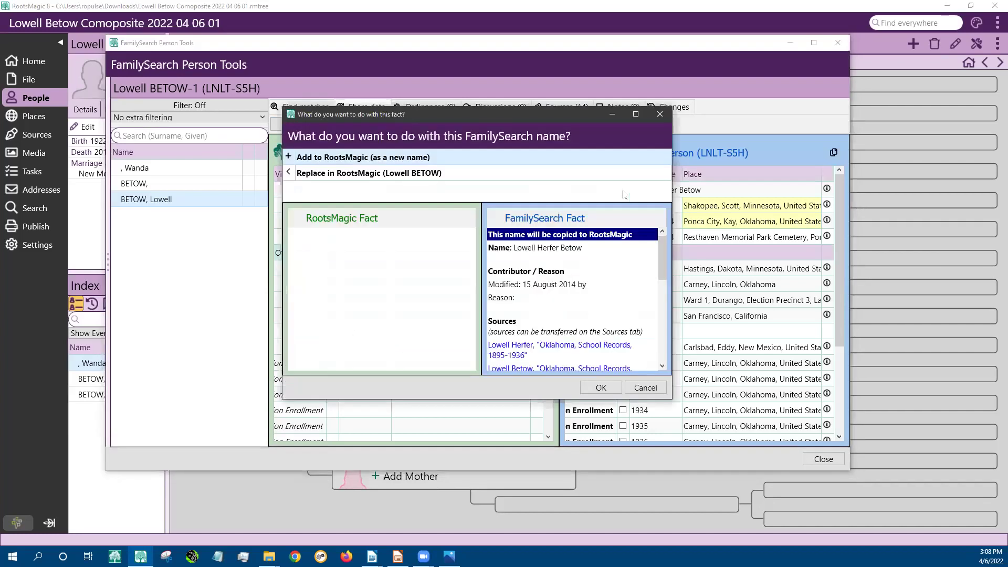
pyautogui.click(398, 174)
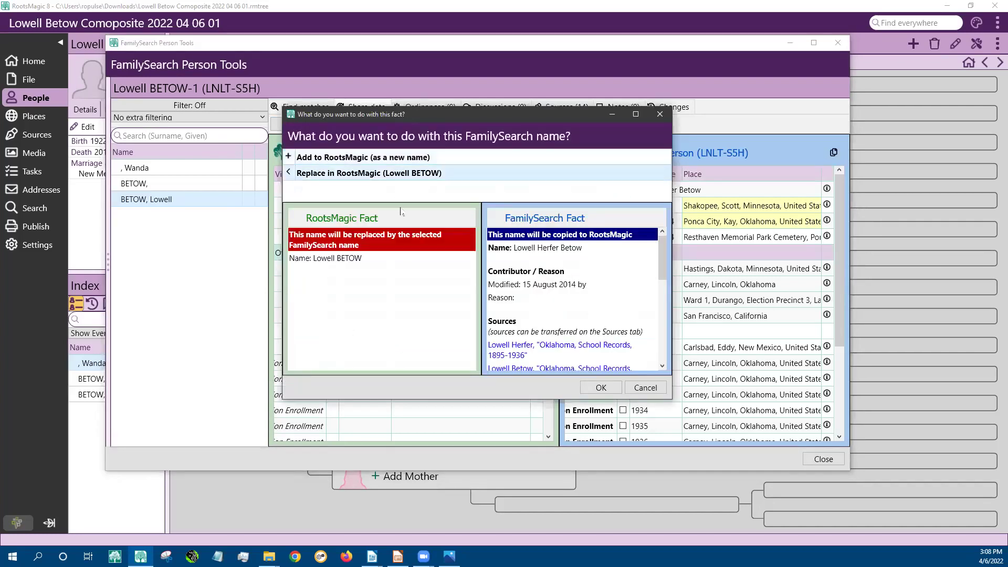
pyautogui.click(601, 390)
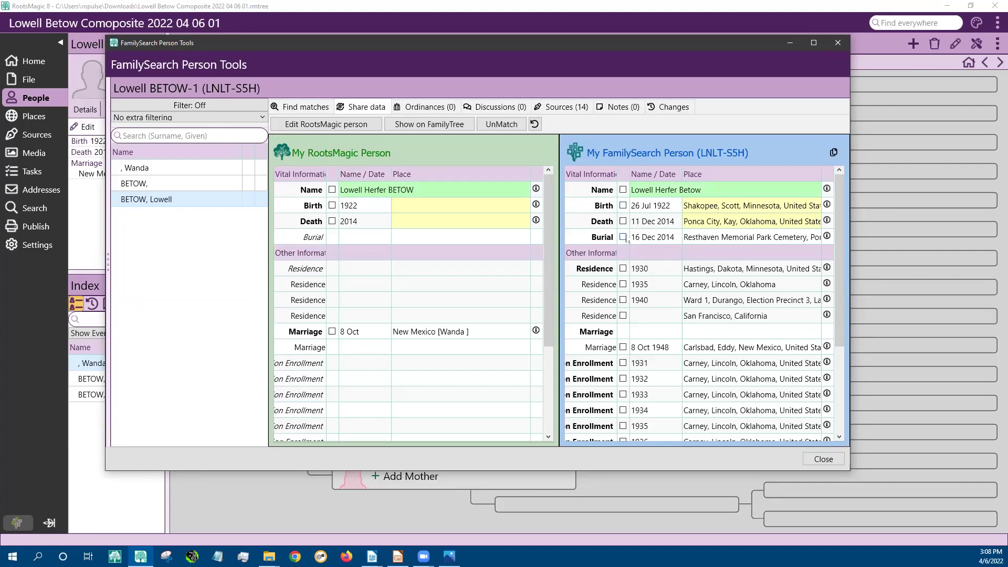
# Replace the RootsMagic birth fact with the FamilySearch one: 26 July 1922, Shakopee, Scott, Minnesota, United States.
pyautogui.click(623, 206)
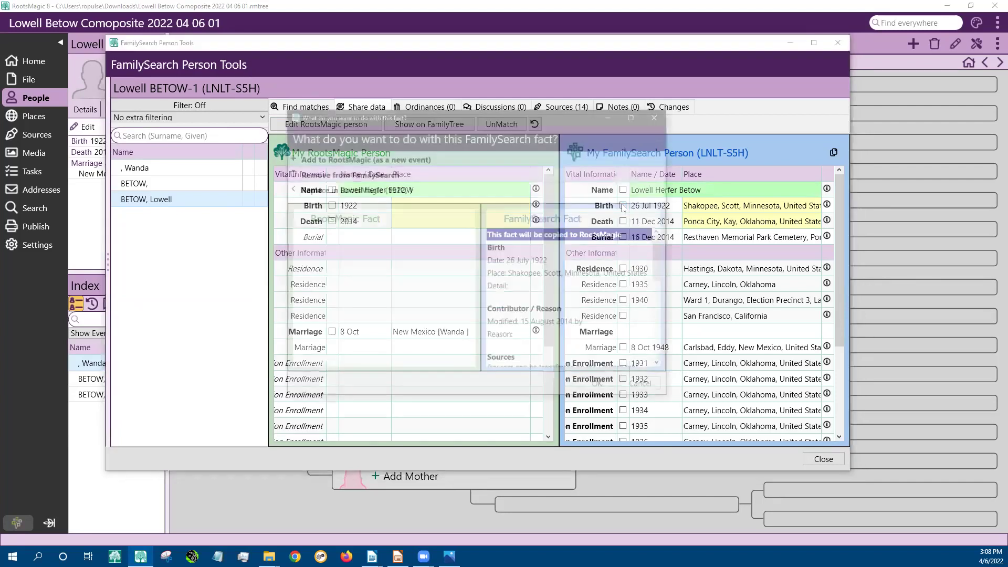
pyautogui.click(401, 190)
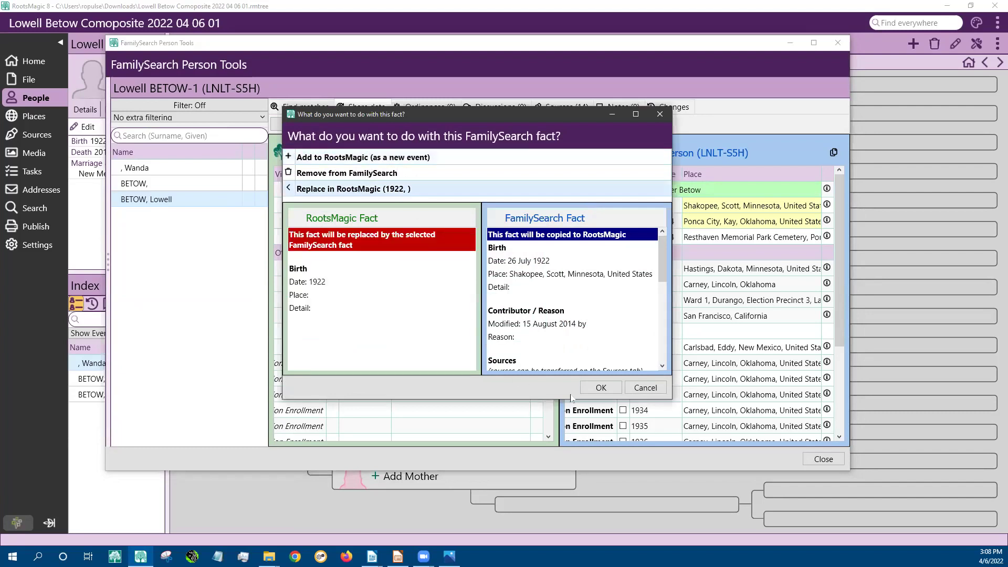
pyautogui.click(604, 387)
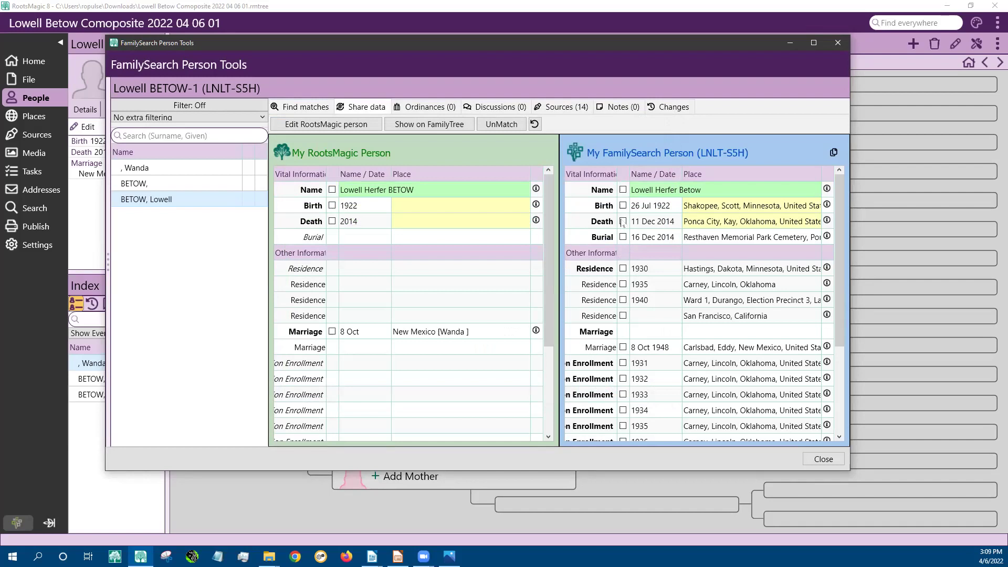
# Replace the death fact with FamilySearch's 11 December 2014, Ponca City, and add the 16 December 2014 Resthaven Memorial Park Cemetery burial as a new event.
pyautogui.click(624, 221)
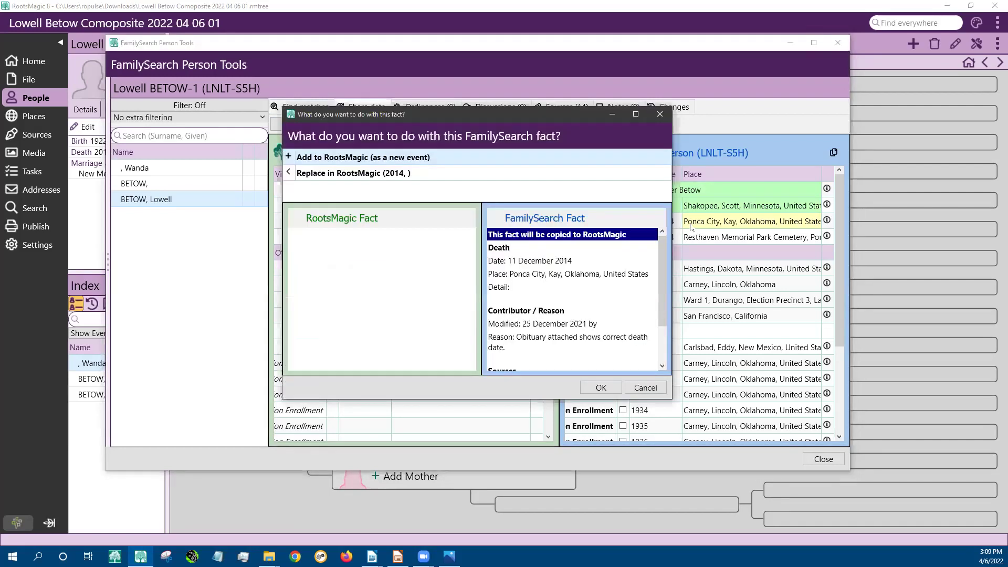
pyautogui.click(385, 176)
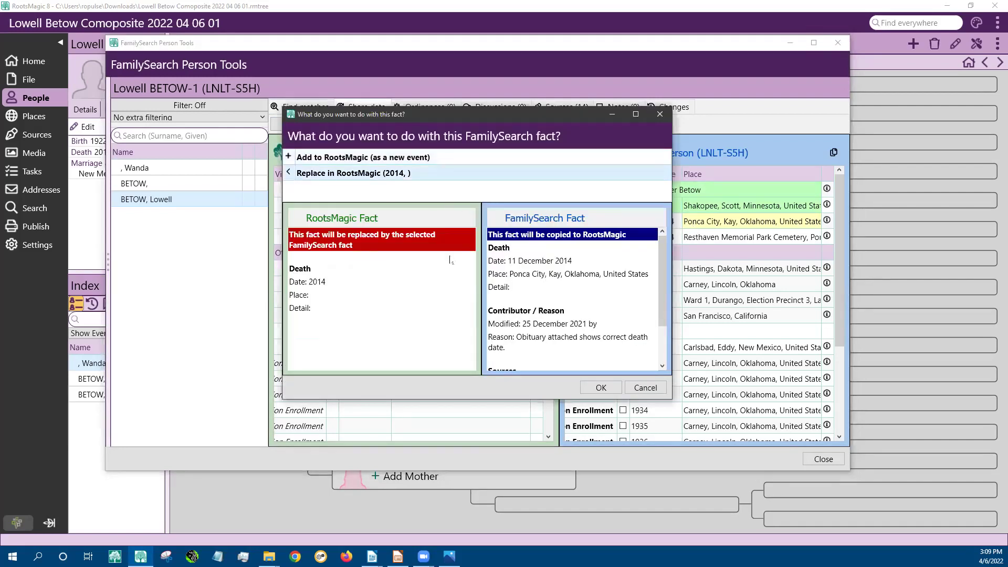
pyautogui.click(601, 388)
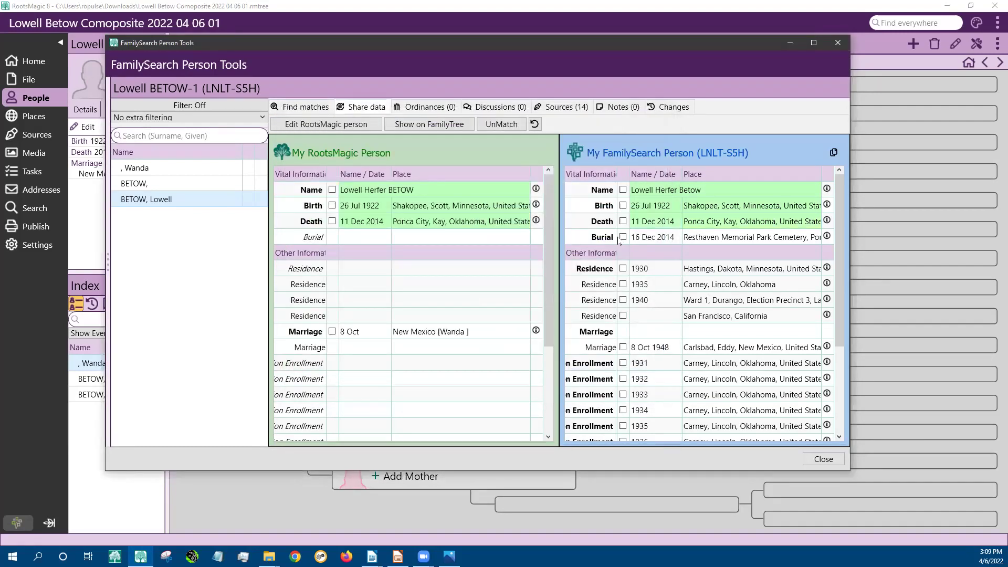
pyautogui.click(623, 237)
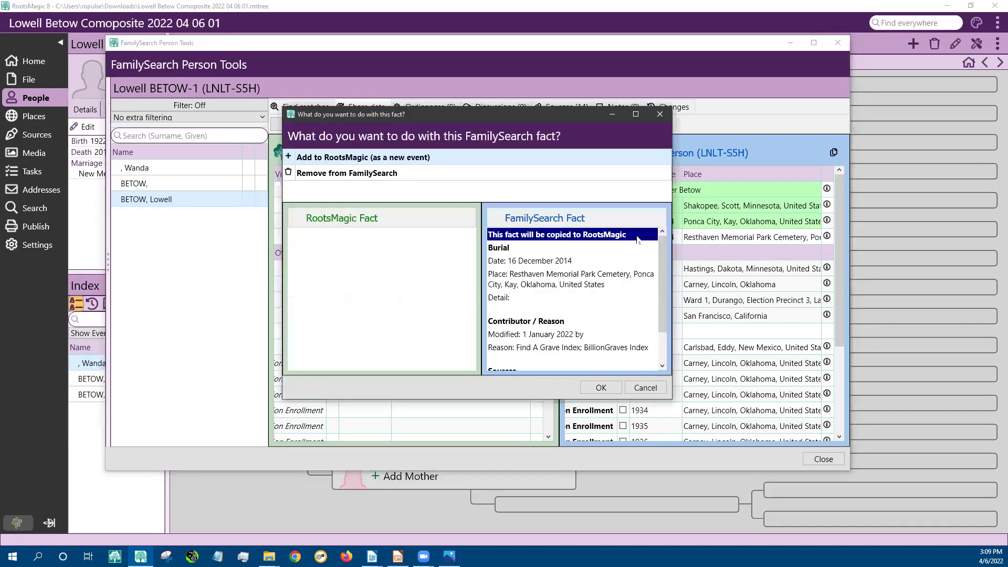
pyautogui.click(603, 389)
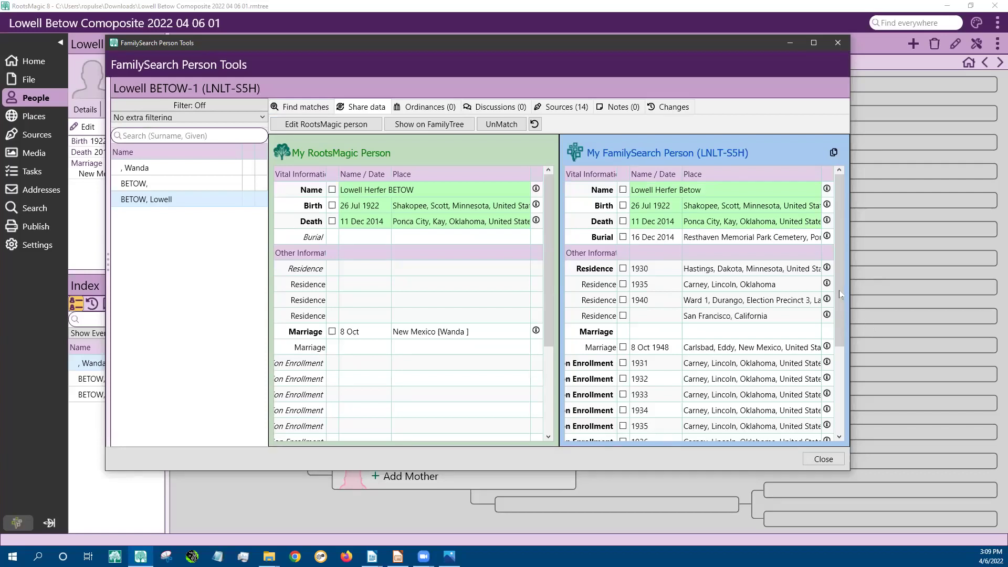
# Match the FamilySearch spouse born in 1928 with the spouse already recorded in RootsMagic.
pyautogui.scroll(-2, 836, 311)
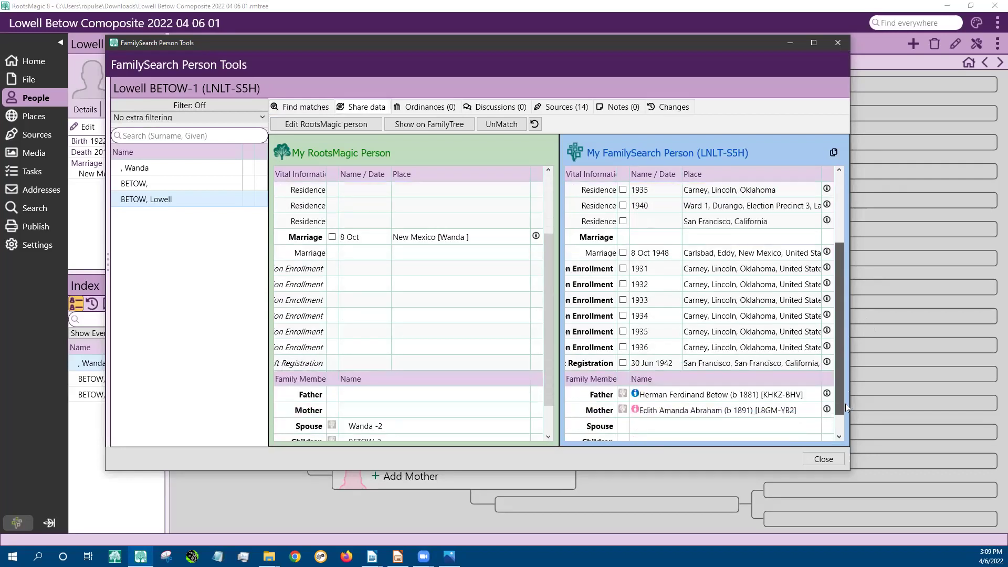
pyautogui.scroll(-1, 847, 399)
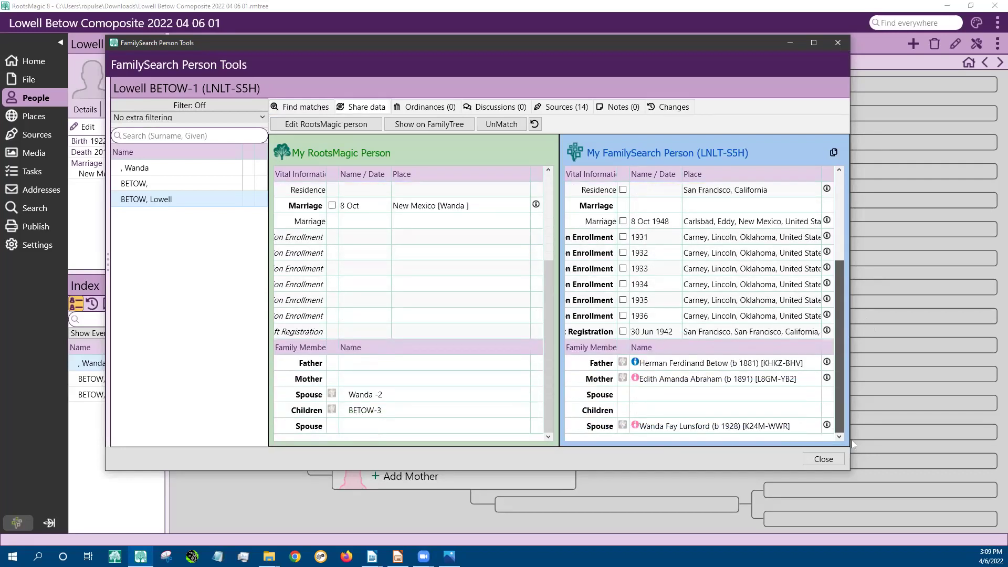
pyautogui.click(623, 425)
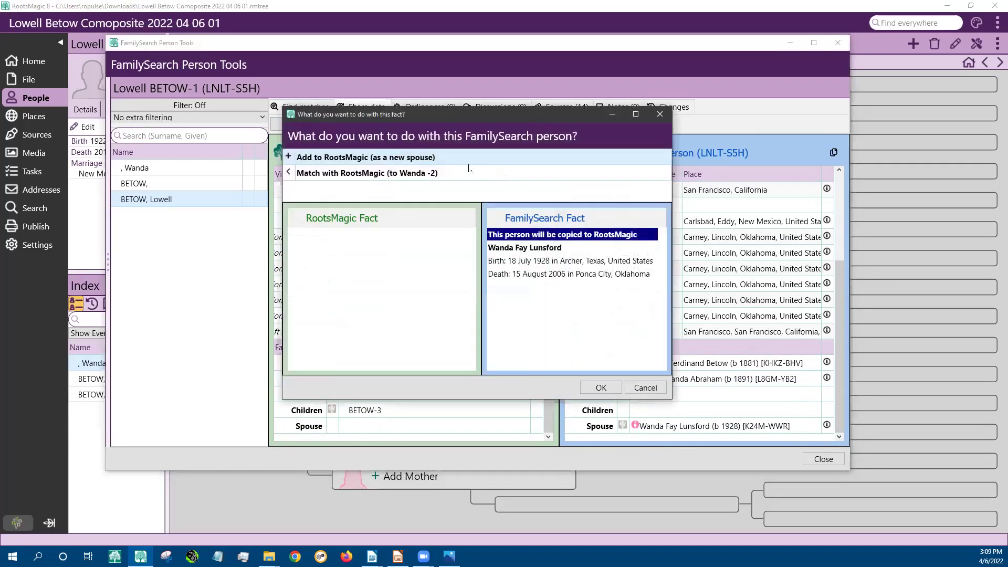
pyautogui.click(414, 174)
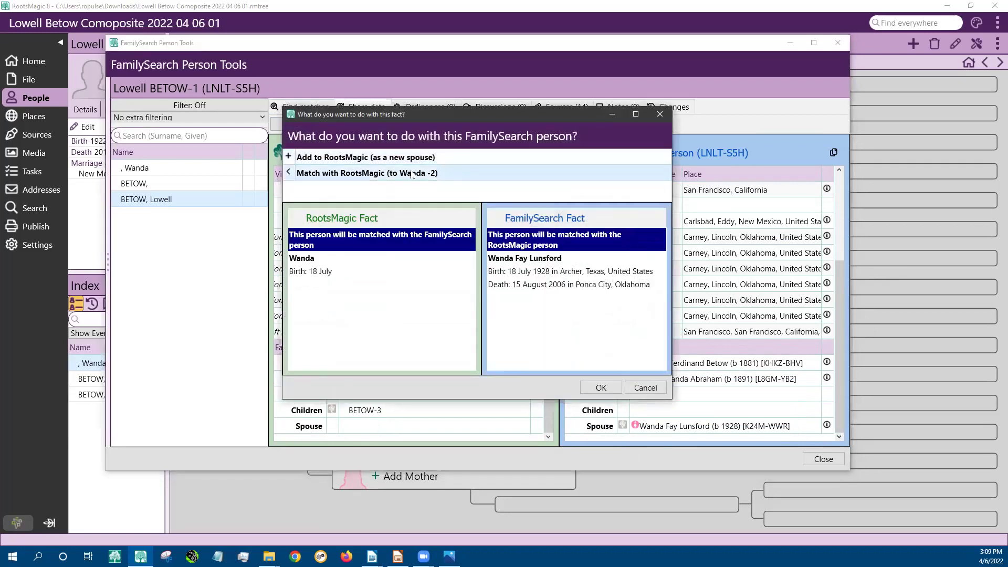
pyautogui.click(601, 388)
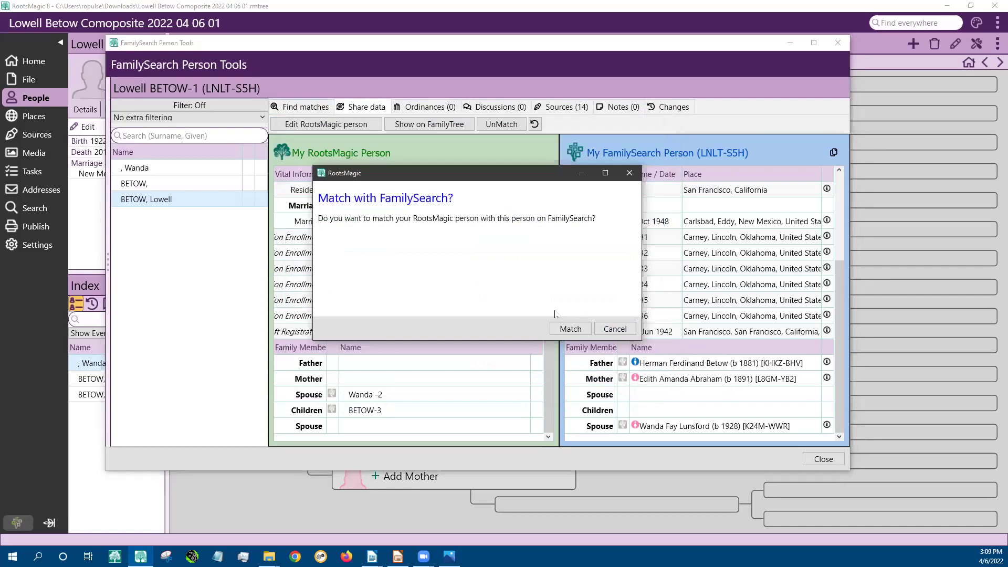
pyautogui.click(565, 329)
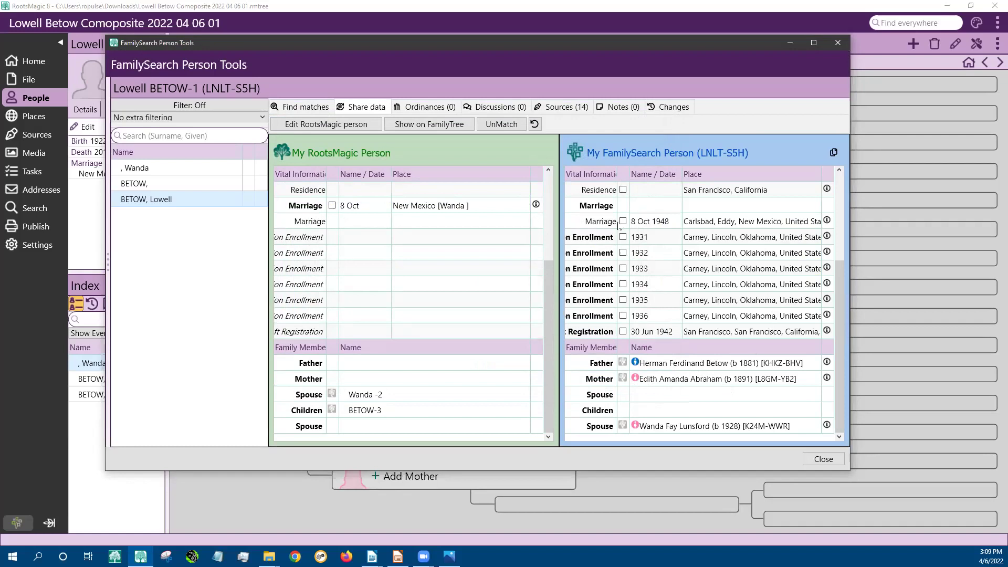
# Replace the RootsMagic death fact once more with the identical FamilySearch death fact of 11 December 2014.
pyautogui.click(624, 222)
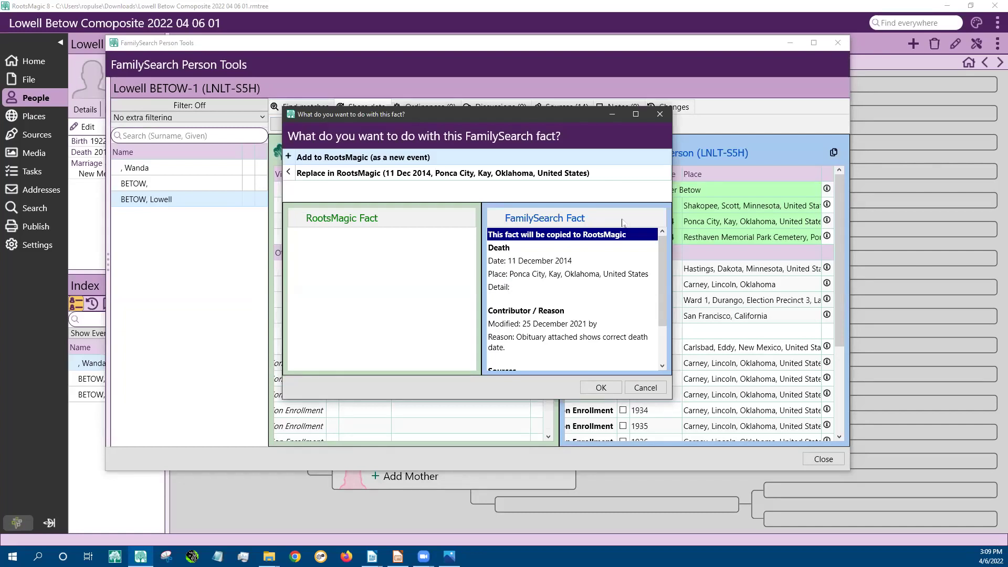
pyautogui.click(436, 173)
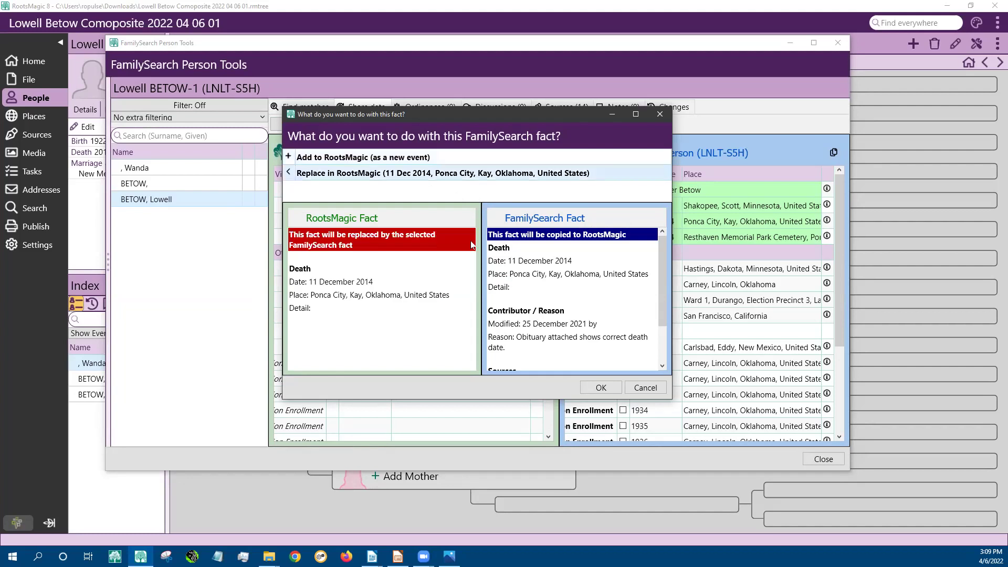
pyautogui.click(601, 389)
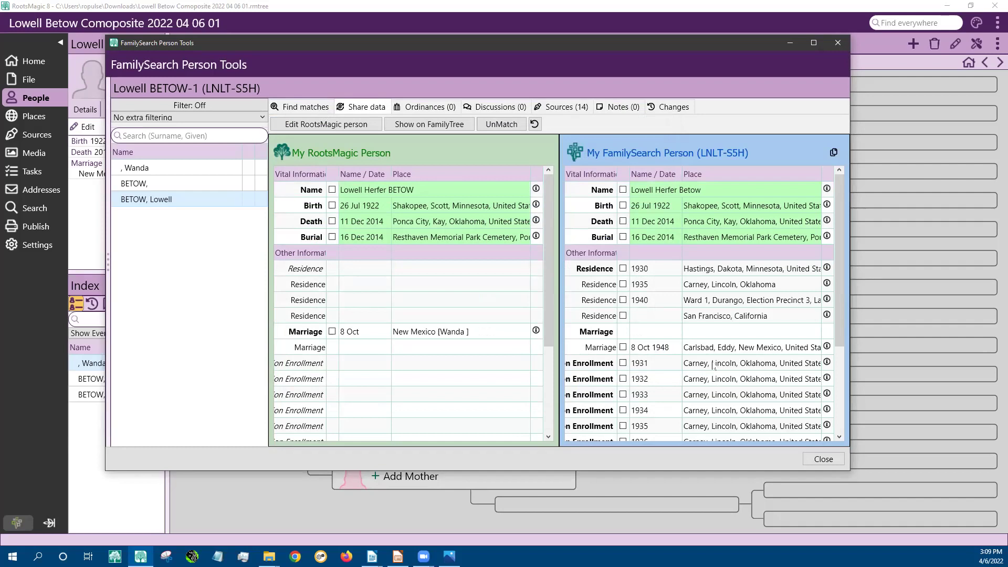
# Replace the RootsMagic marriage fact with the FamilySearch one: 8 October 1948, Carlsbad, Eddy, New Mexico, United States.
pyautogui.click(623, 349)
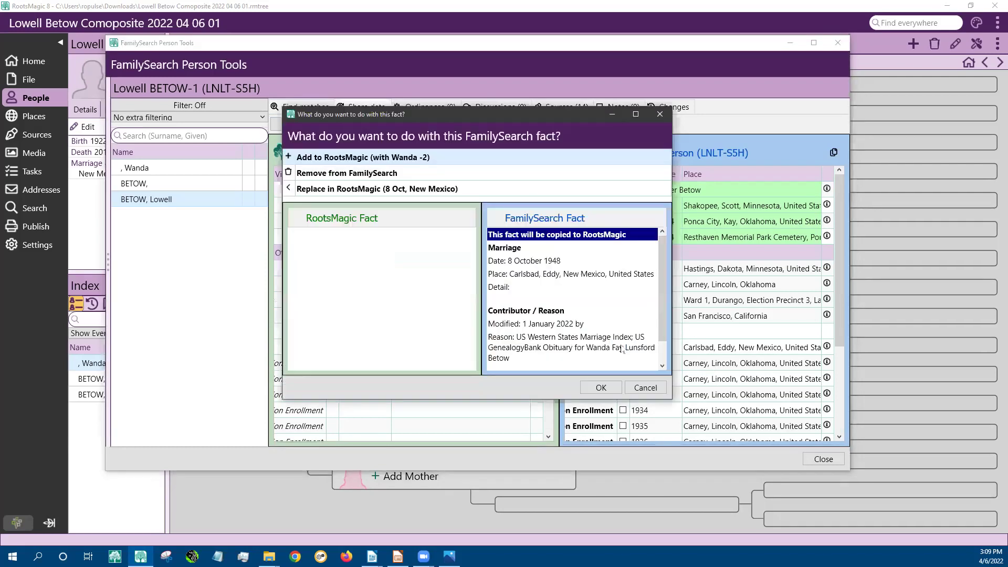
pyautogui.click(401, 190)
pyautogui.click(601, 388)
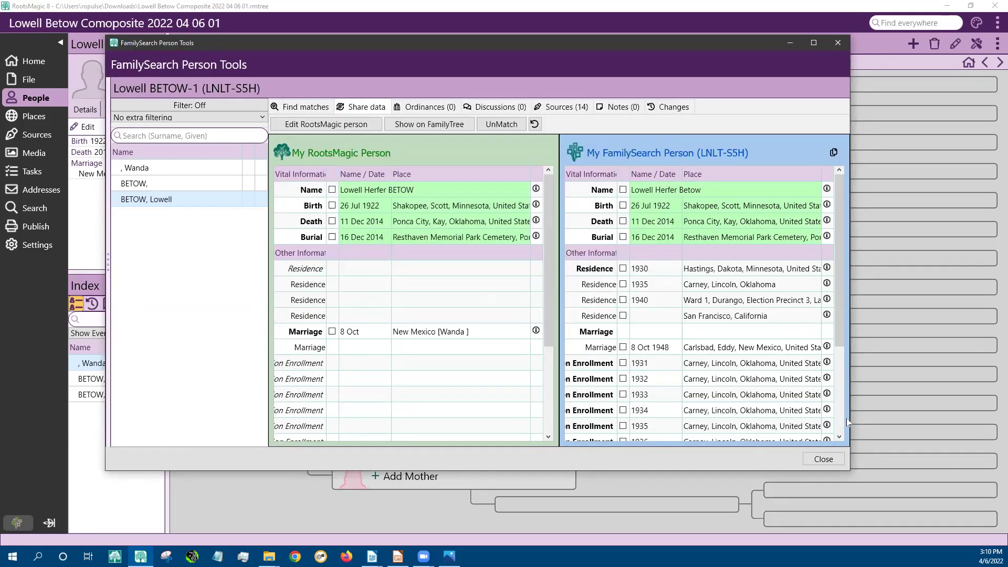
# Add the FamilySearch father, born in 1881, to RootsMagic as the person's new father.
pyautogui.scroll(-3, 838, 329)
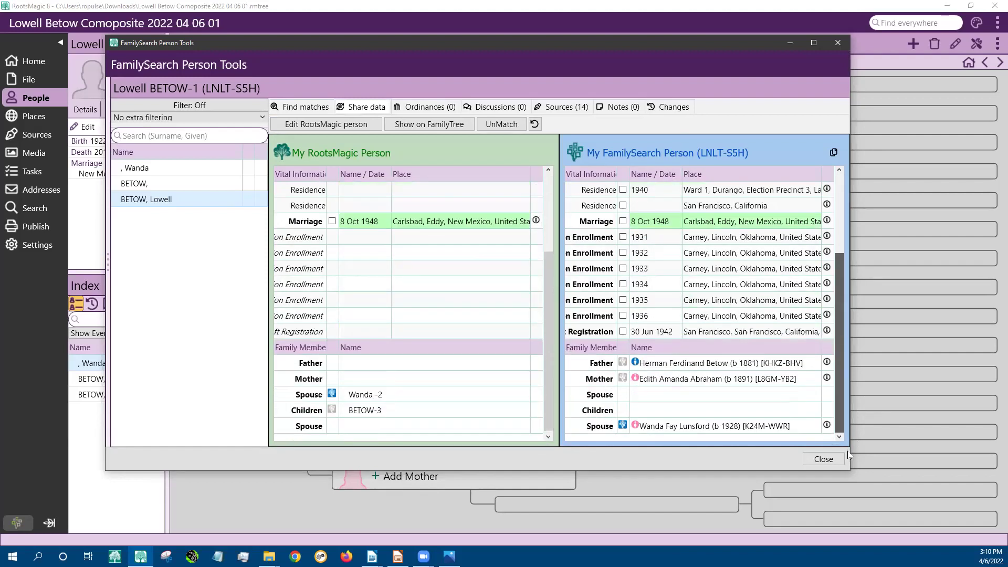
pyautogui.doubleClick(625, 364)
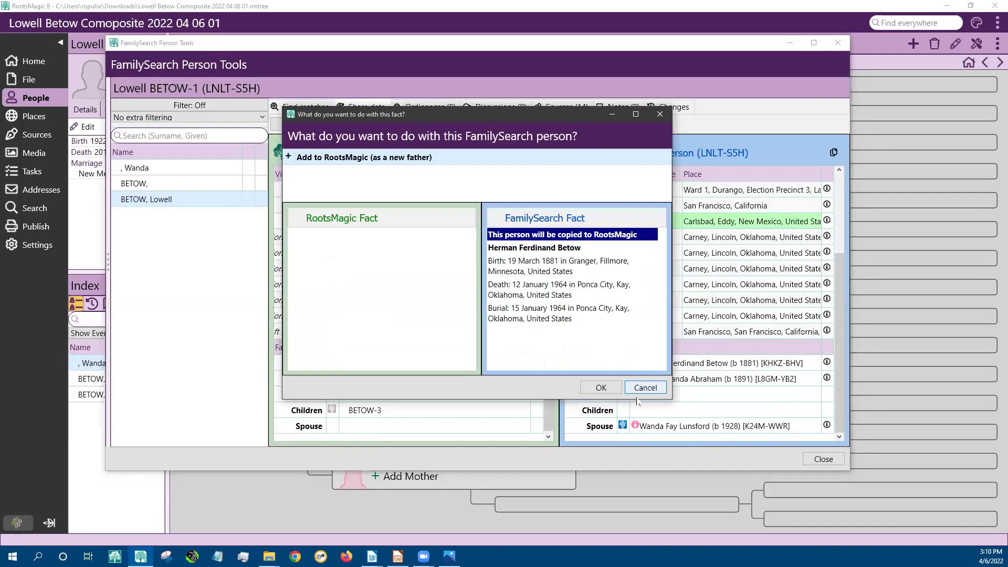
pyautogui.click(601, 387)
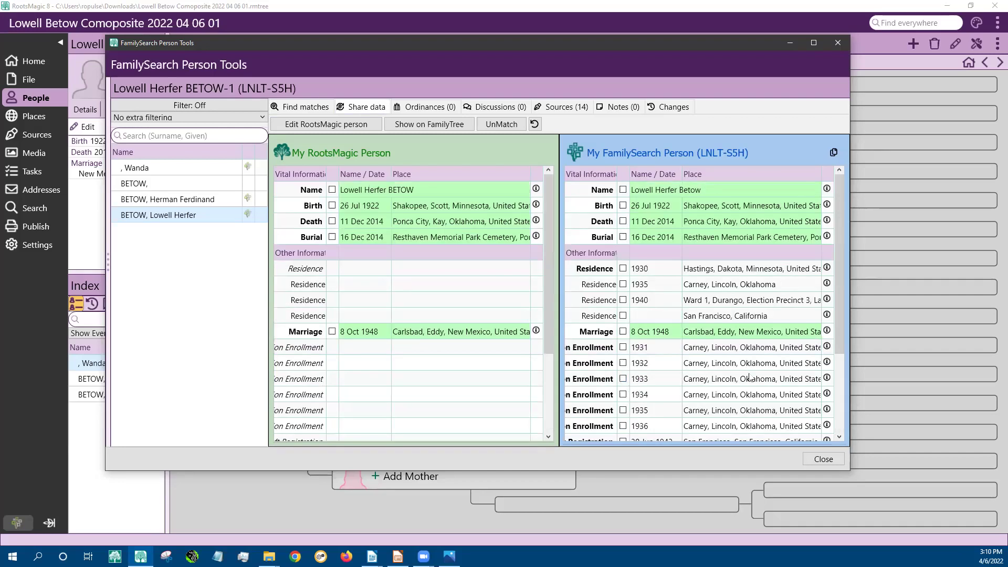
# Add the FamilySearch mother, born in 1891, to RootsMagic as the wife of the father.
pyautogui.scroll(-3, 840, 285)
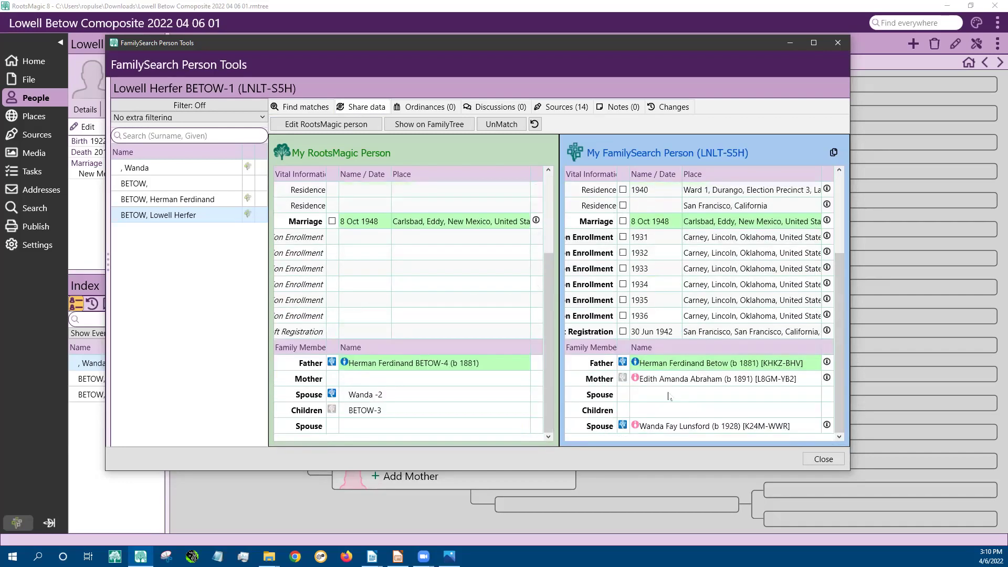
pyautogui.click(623, 379)
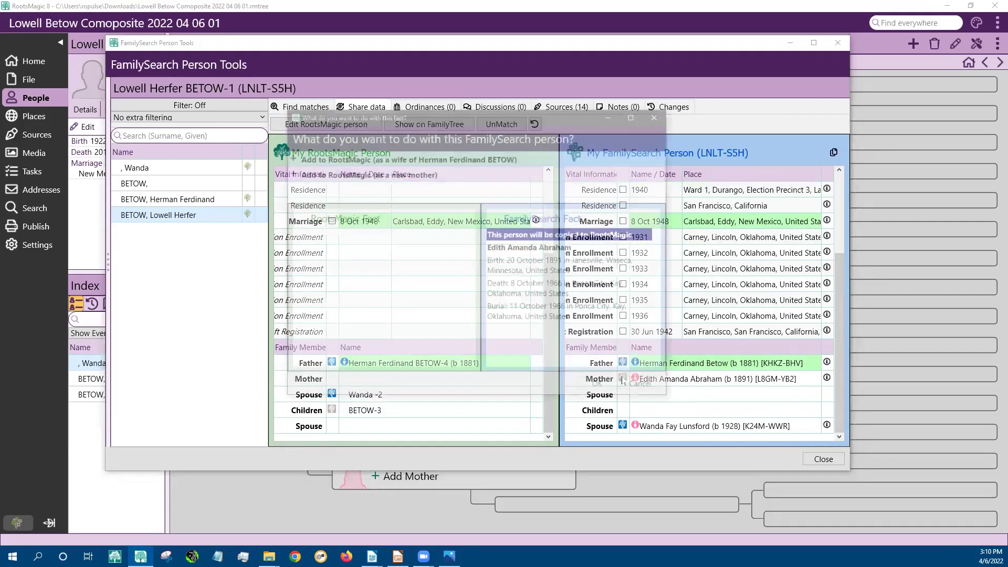
pyautogui.click(586, 386)
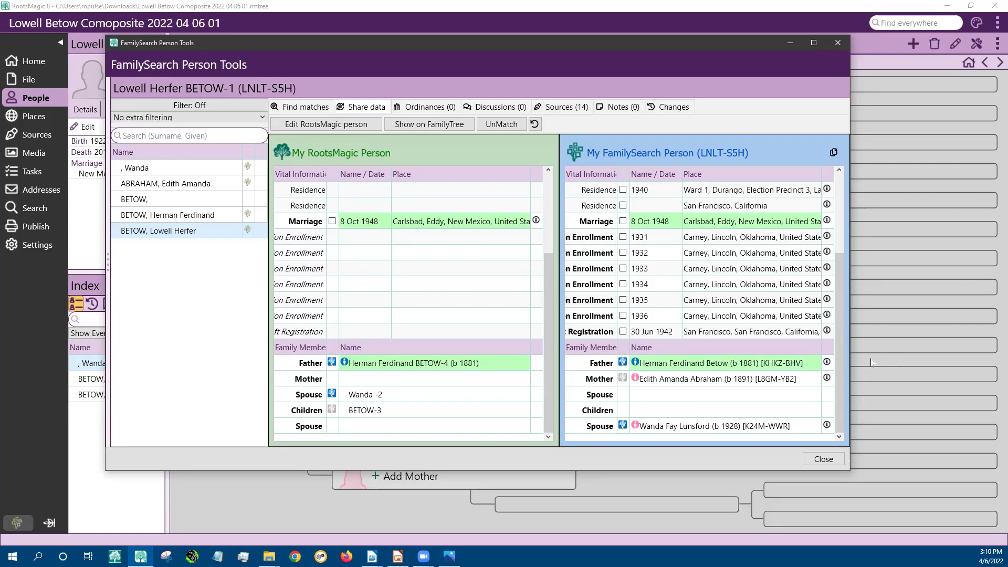
# From the FamilySearch sources, add the "Find a Grave website" source to RootsMagic, attached to the person record.
pyautogui.moveTo(839, 311); pyautogui.dragTo(847, 287)
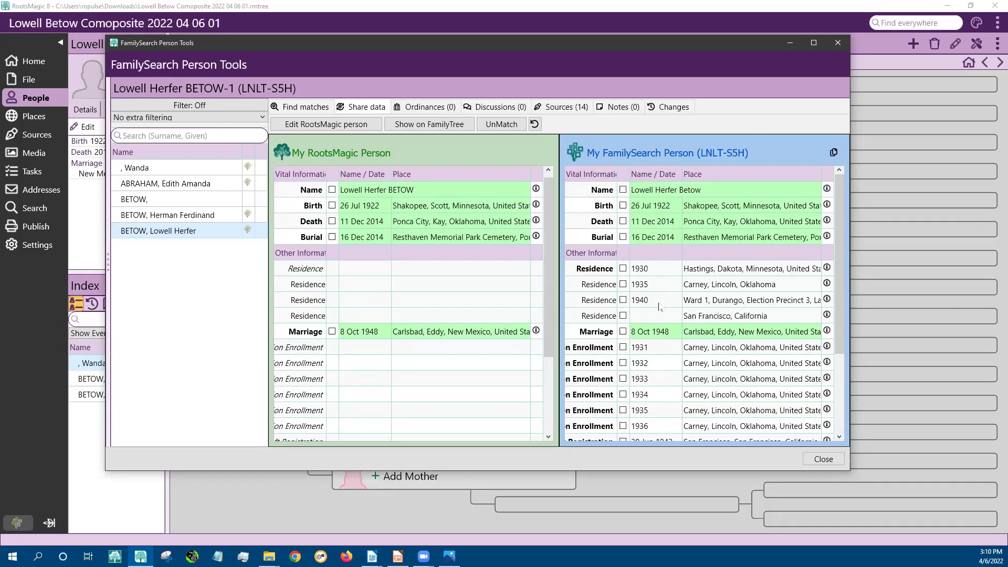
pyautogui.click(560, 108)
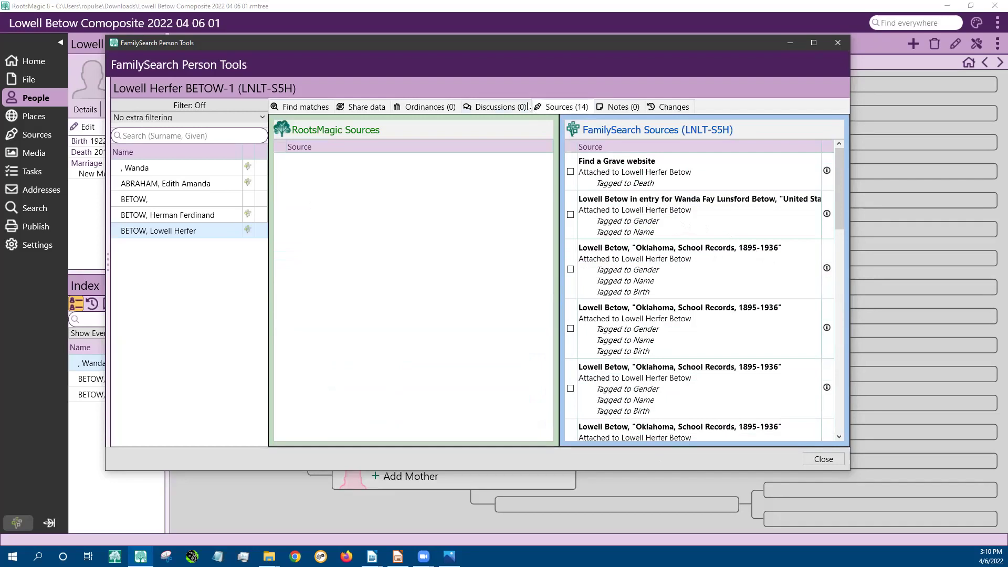
pyautogui.click(571, 173)
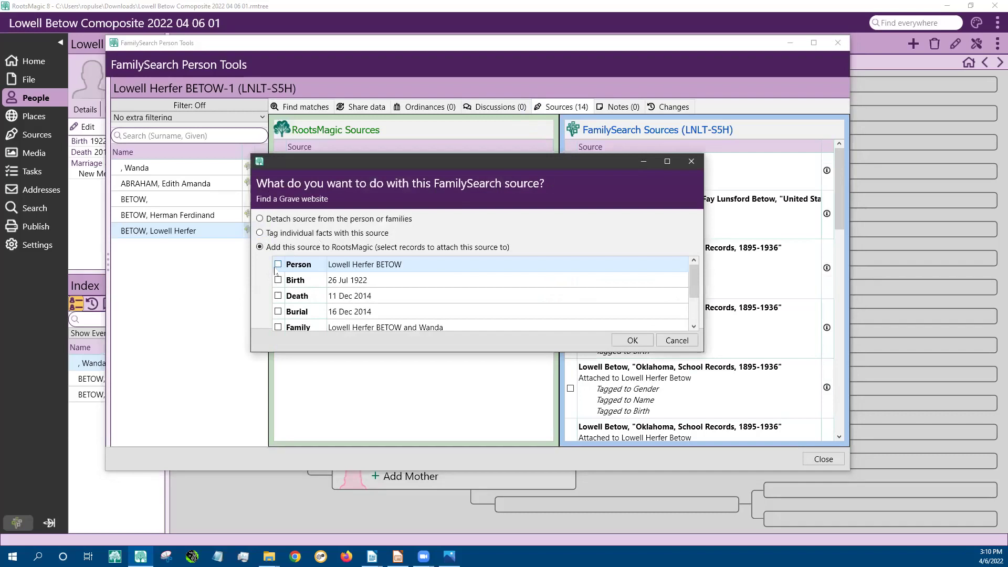
pyautogui.click(277, 265)
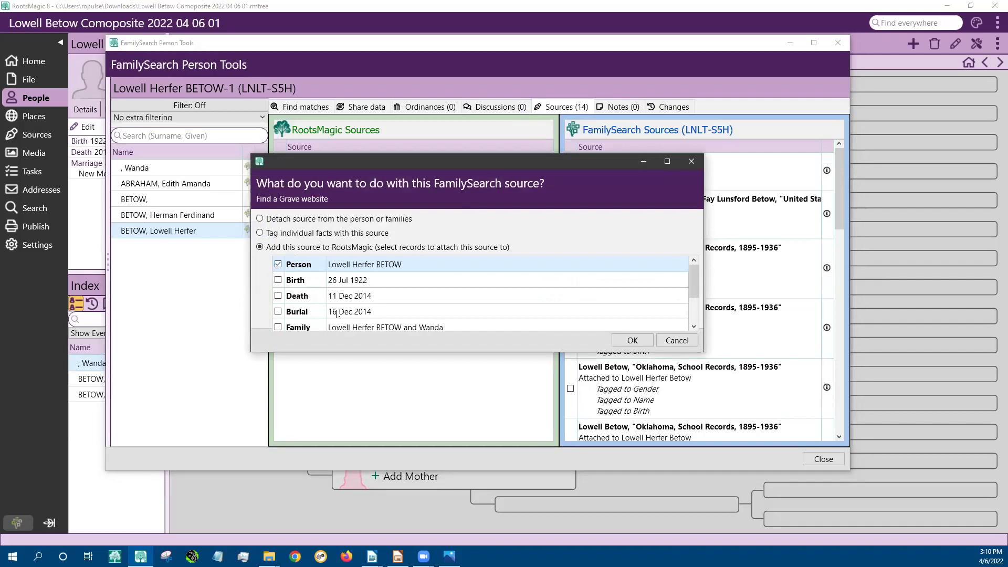
pyautogui.click(631, 342)
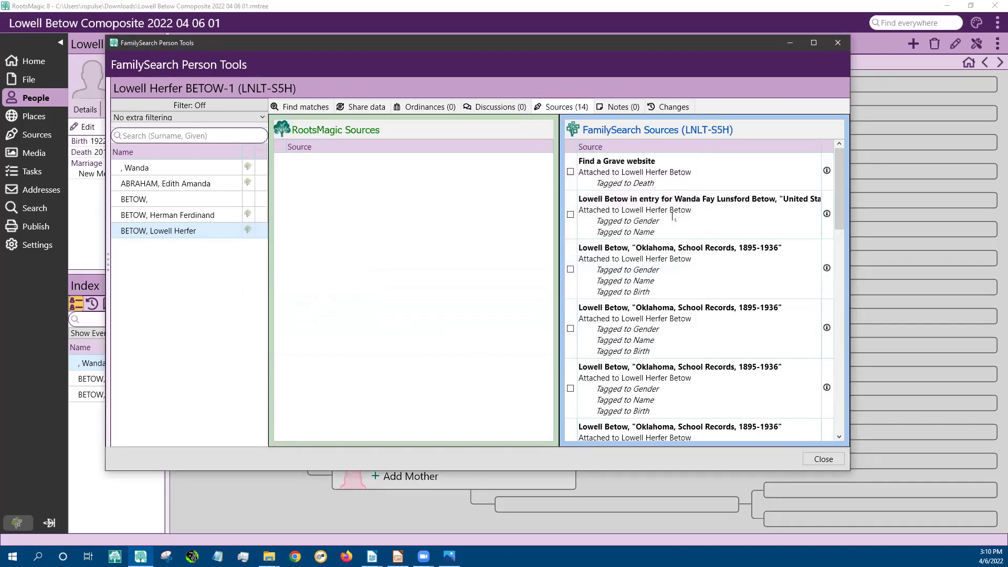
# Add the "United States, GenealogyBank Obituaries, 1980-2014" FamilySearch source to RootsMagic, attached to the person record.
pyautogui.click(570, 215)
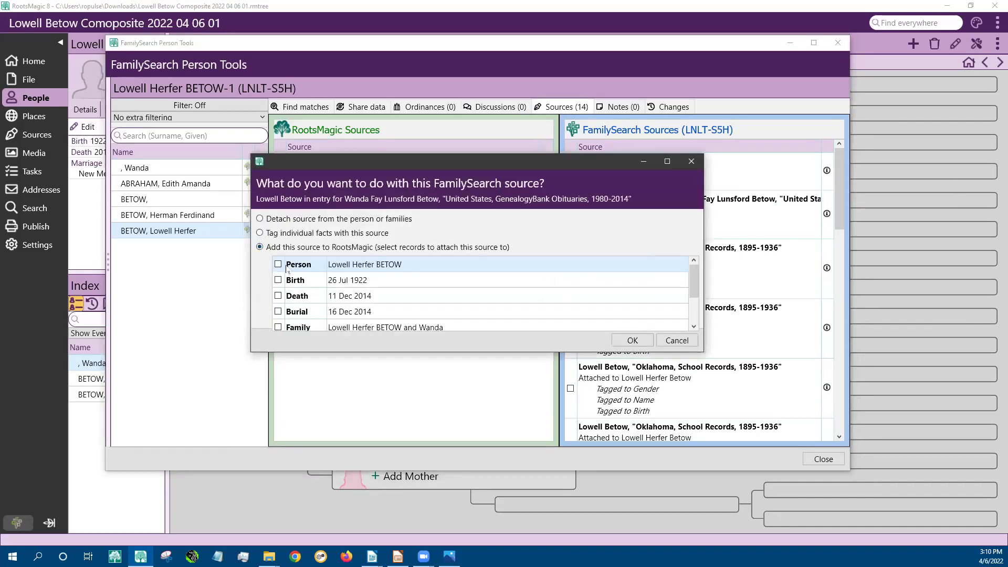
pyautogui.click(278, 264)
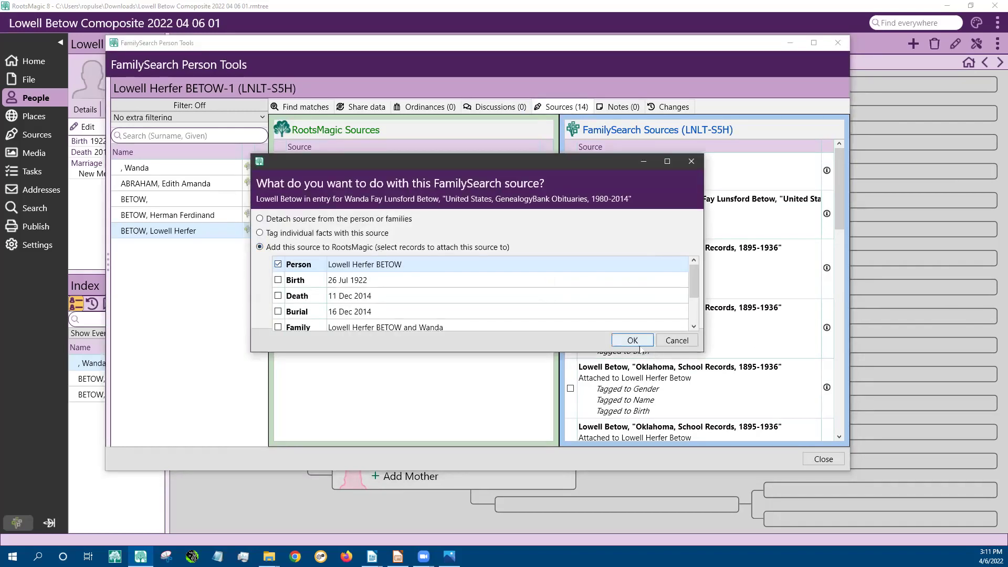
pyautogui.click(629, 341)
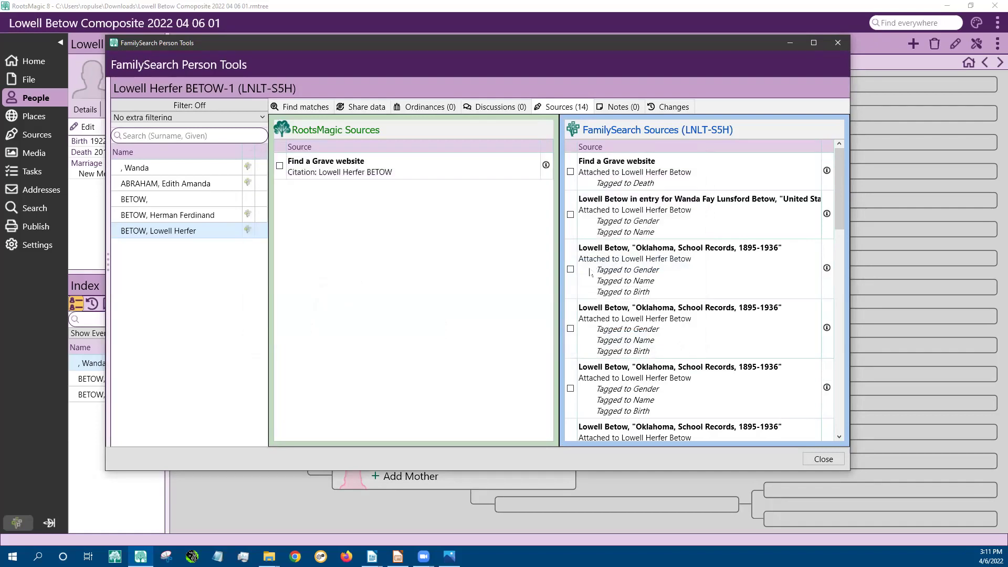
# Add the first "Oklahoma, School Records, 1895-1936" FamilySearch source in the list to RootsMagic, attached to the person record.
pyautogui.click(570, 269)
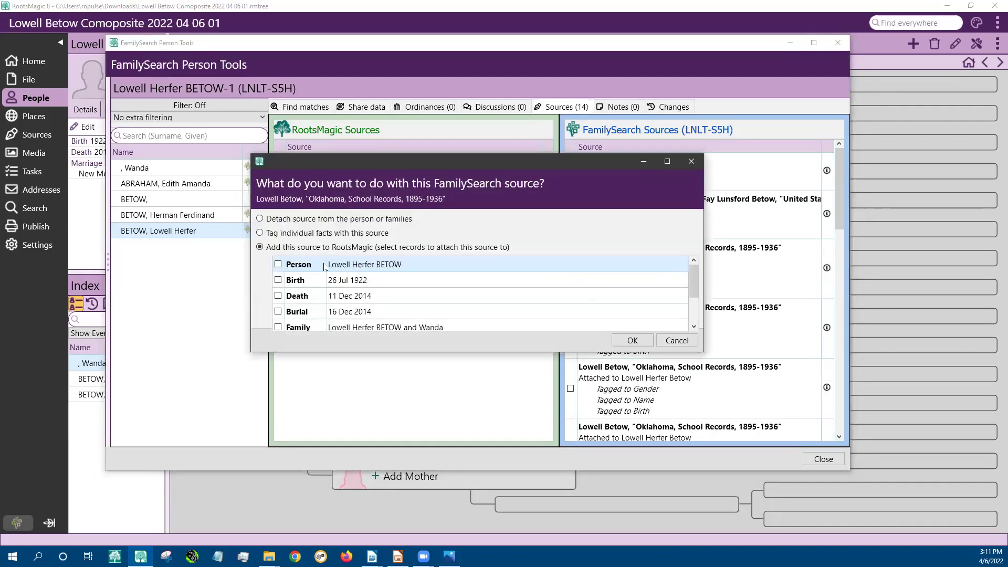
pyautogui.click(279, 264)
pyautogui.click(632, 341)
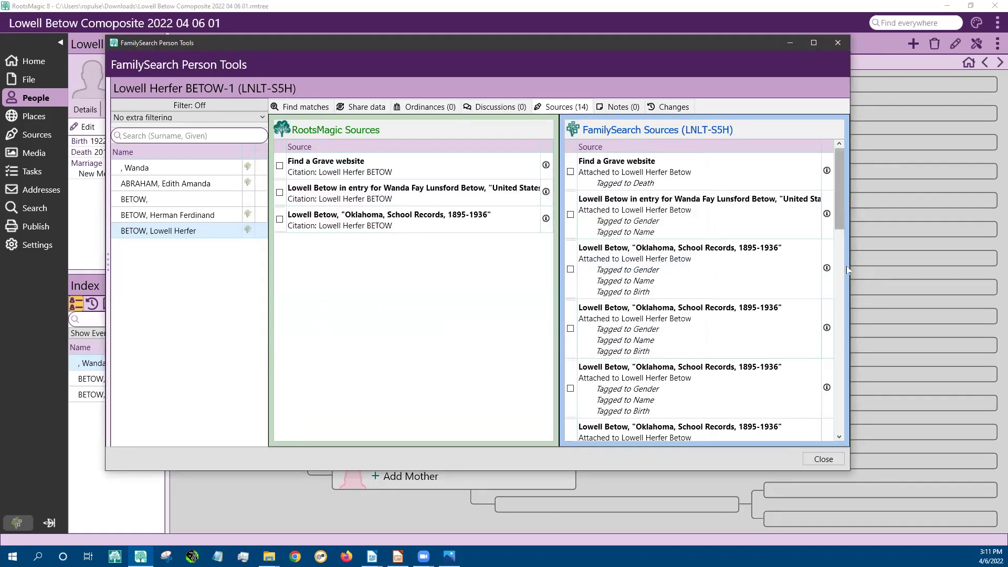
# Add the "United States Census, 1930" FamilySearch source for the father's household to RootsMagic.
pyautogui.moveTo(836, 193); pyautogui.dragTo(851, 316)
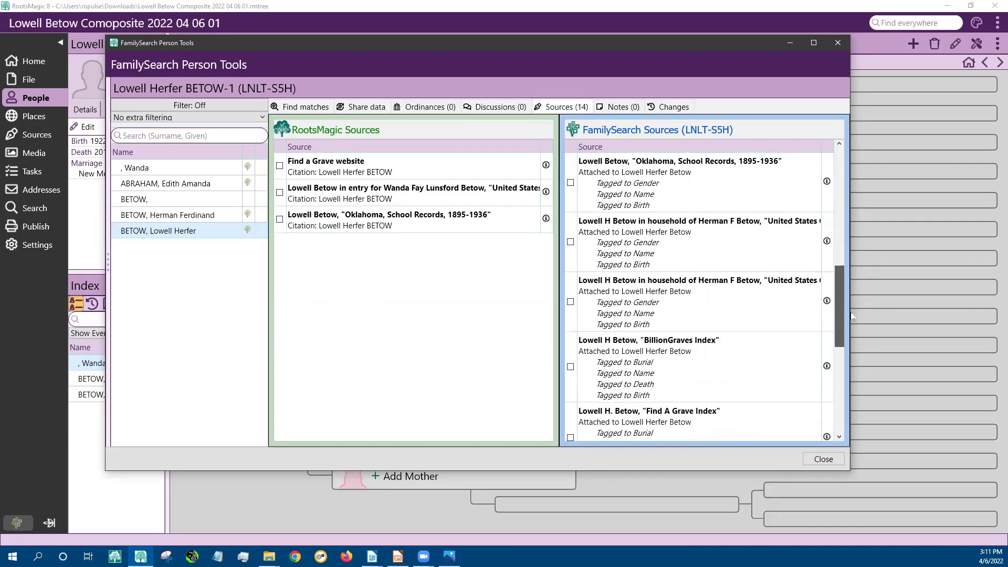
pyautogui.click(571, 243)
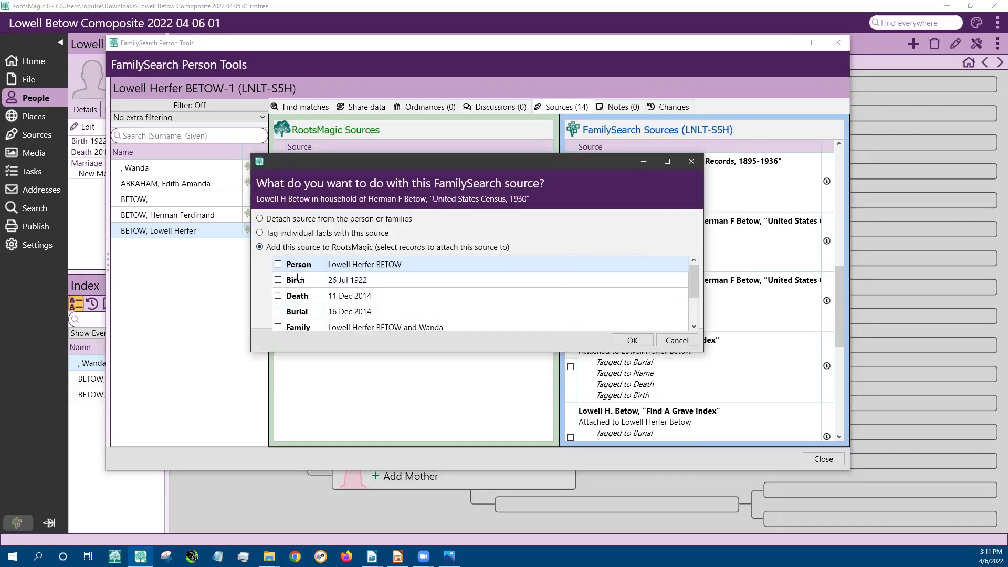
pyautogui.click(633, 340)
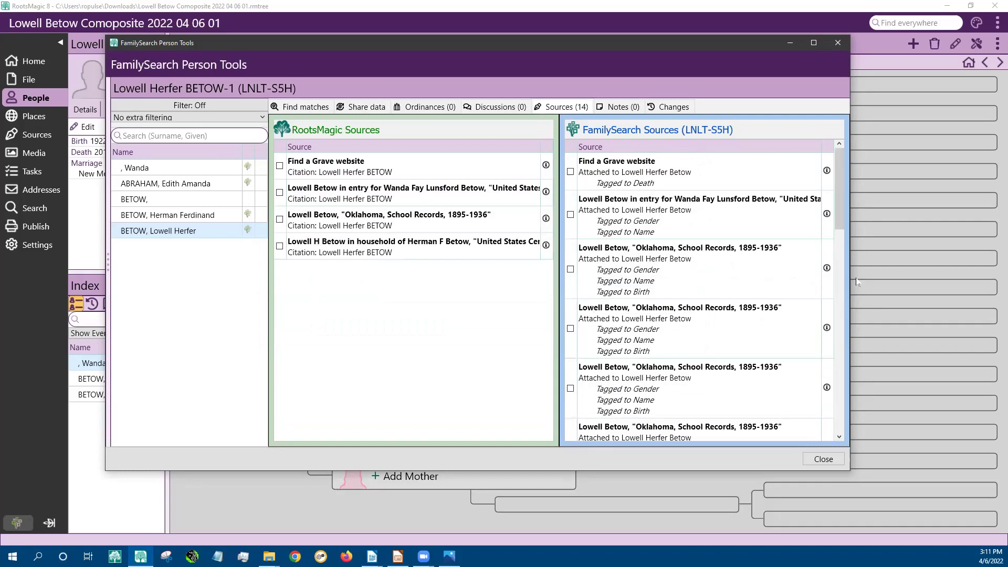
# Add the "California, World War II Draft Registration Cards, 1940-1945" FamilySearch source to RootsMagic.
pyautogui.moveTo(838, 188); pyautogui.dragTo(869, 400)
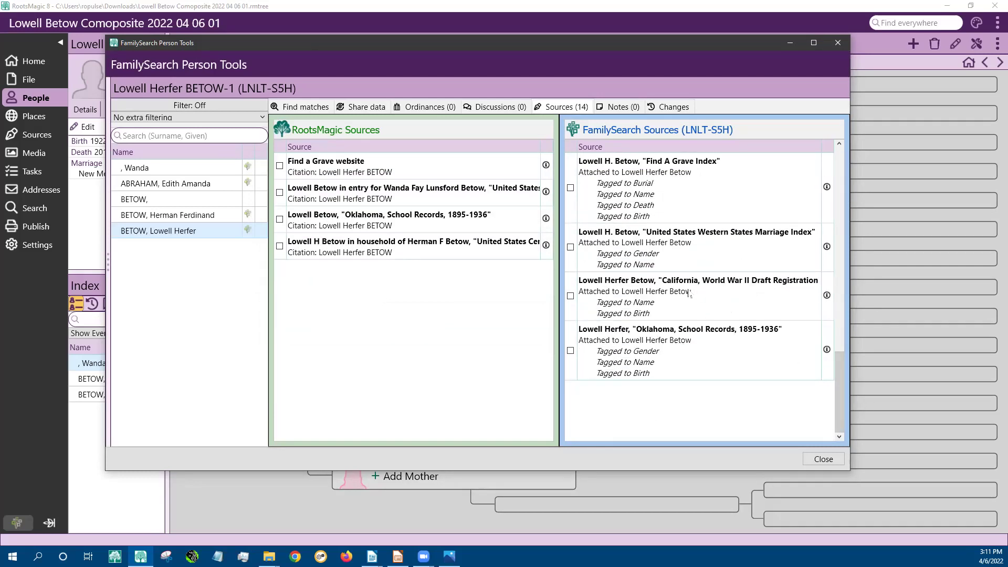
pyautogui.click(570, 297)
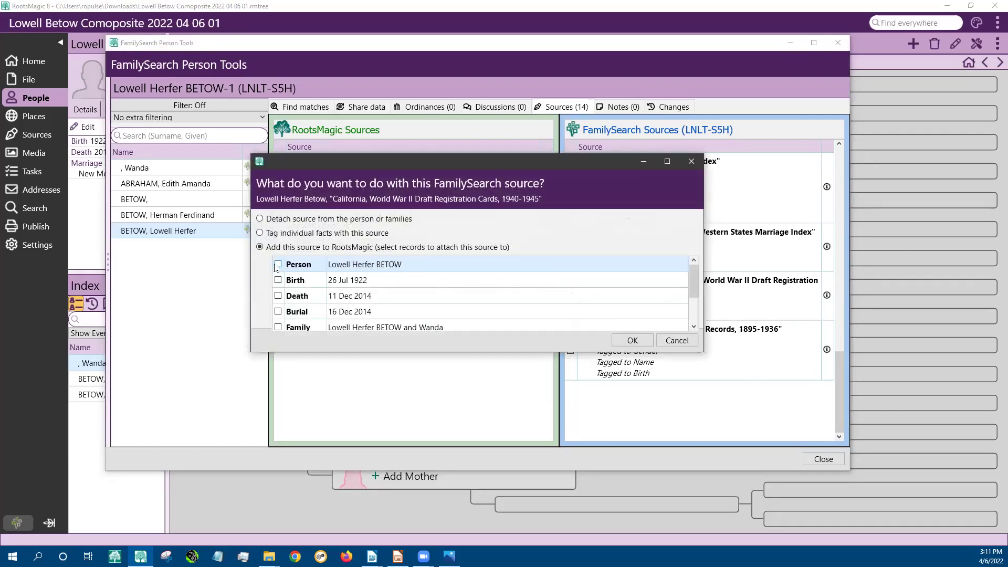
pyautogui.click(634, 341)
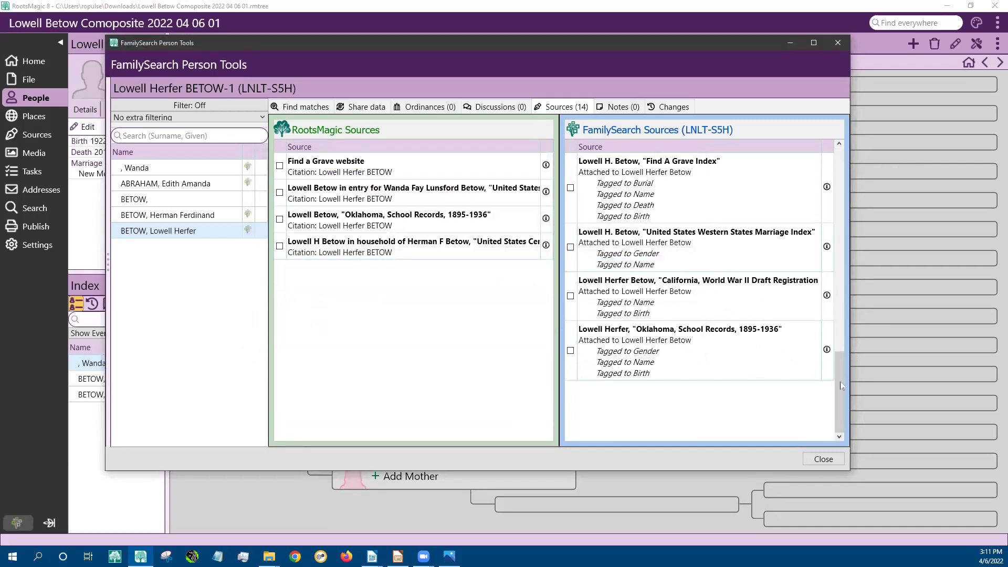
# Add the "United States Western States Marriage Index" source to RootsMagic and close the husband's FamilySearch Person Tools.
pyautogui.moveTo(836, 175); pyautogui.dragTo(862, 390)
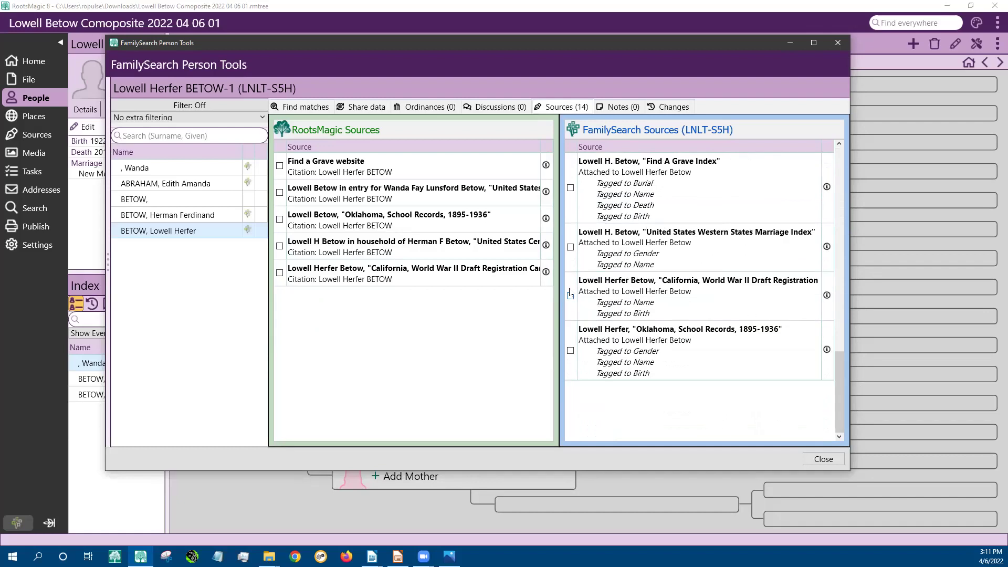
pyautogui.click(570, 248)
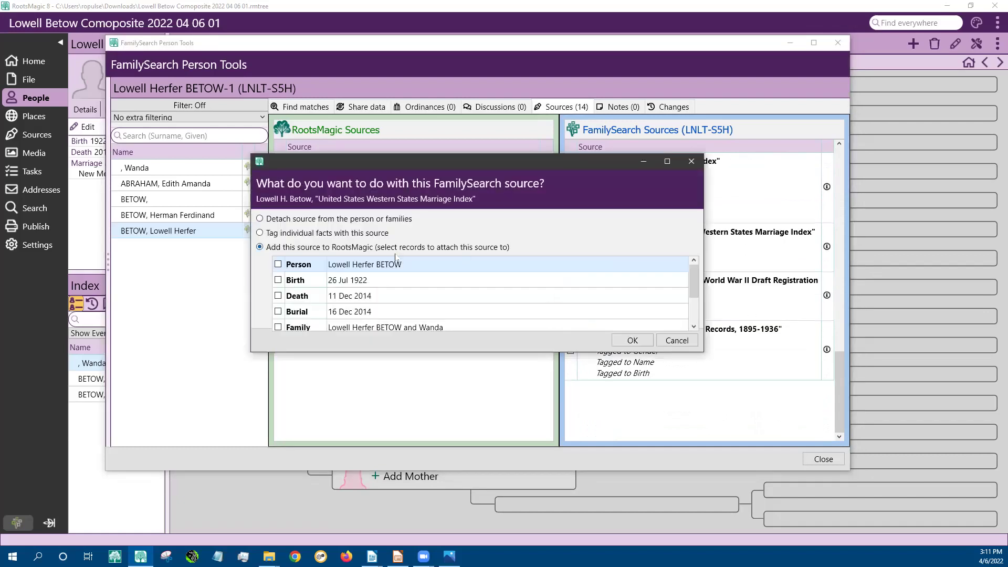
pyautogui.click(625, 342)
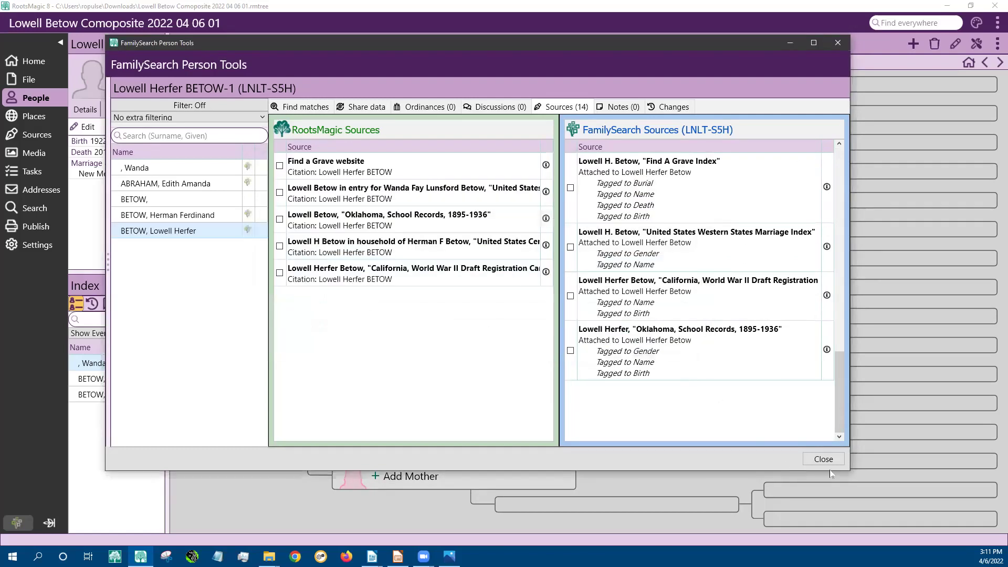
pyautogui.click(829, 460)
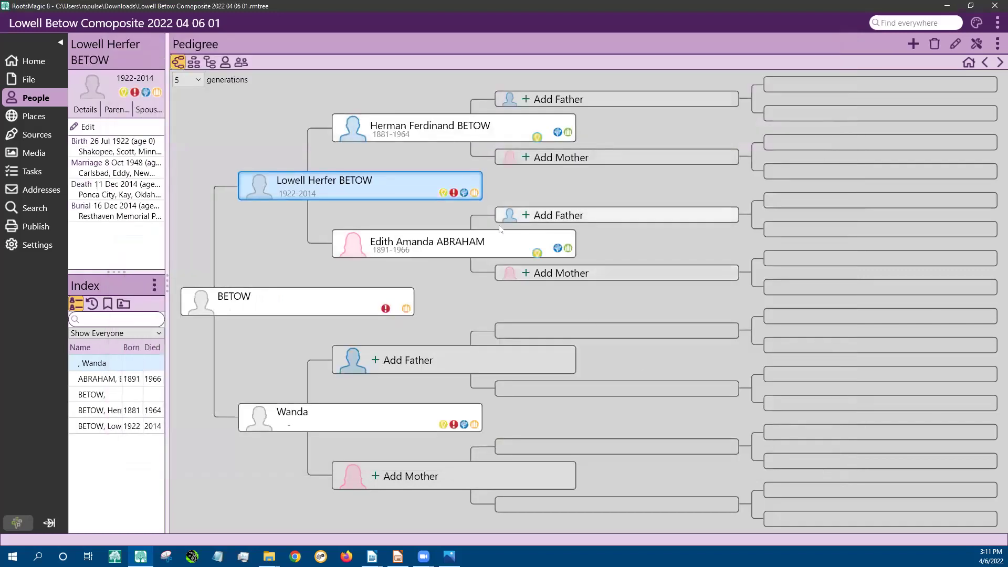
# Bring up the wife's FamilySearch data from the pedigree and replace her RootsMagic name with the full FamilySearch name.
pyautogui.moveTo(468, 427)
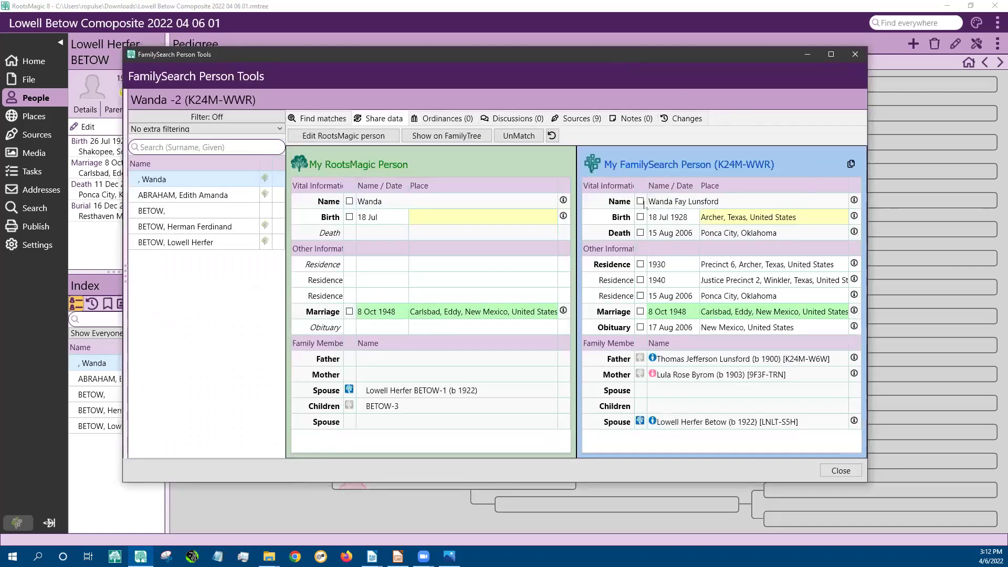
pyautogui.click(641, 202)
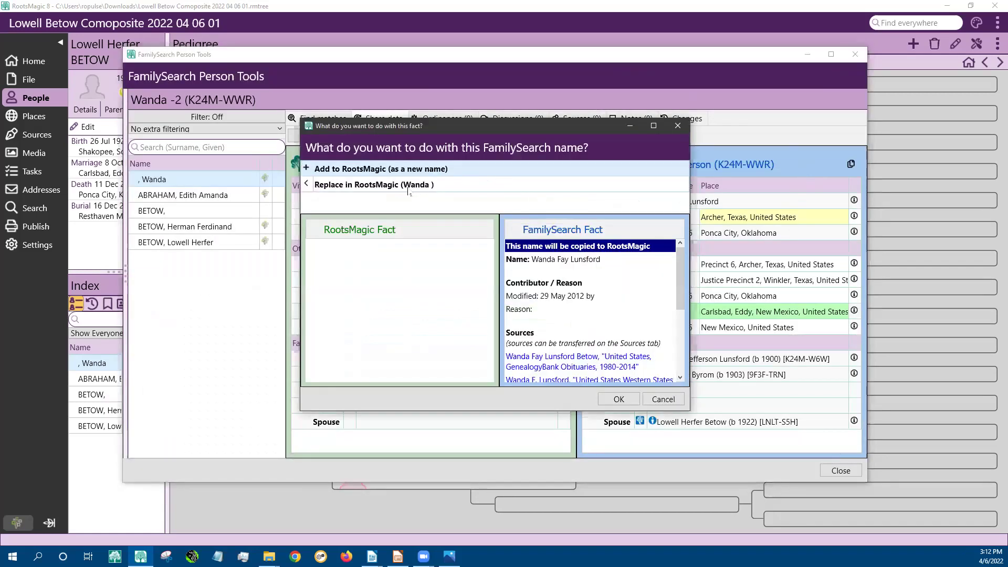
pyautogui.click(407, 184)
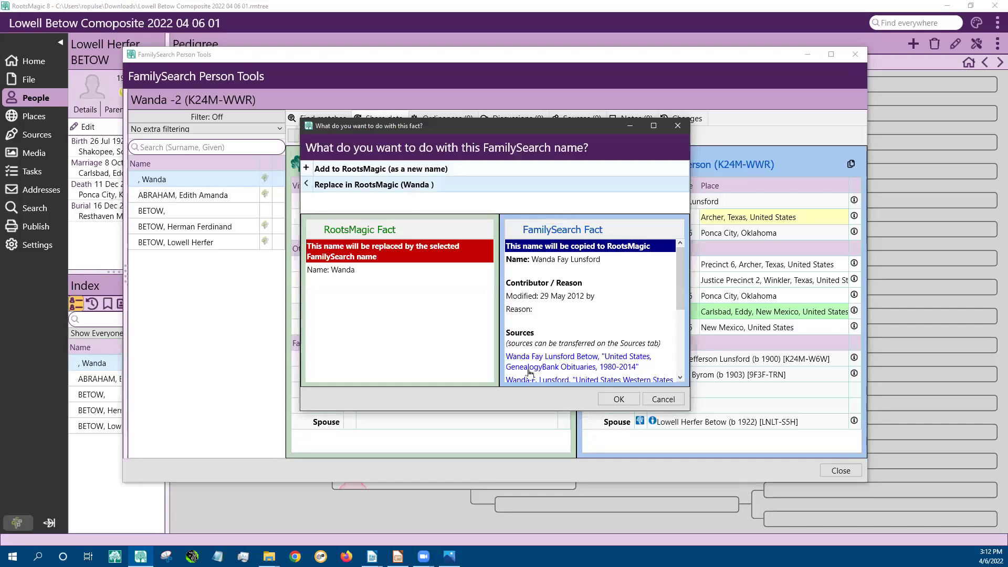
pyautogui.click(619, 399)
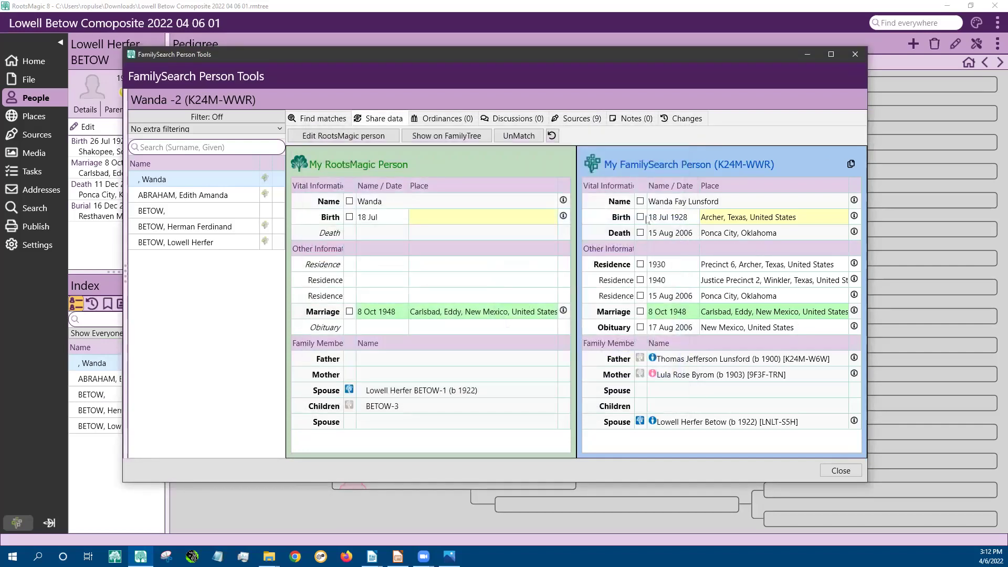
# Replace the wife's birth fact with the FamilySearch one (Archer, Texas, United States) and add her death, 15 August 2006, Ponca City, Oklahoma.
pyautogui.click(642, 218)
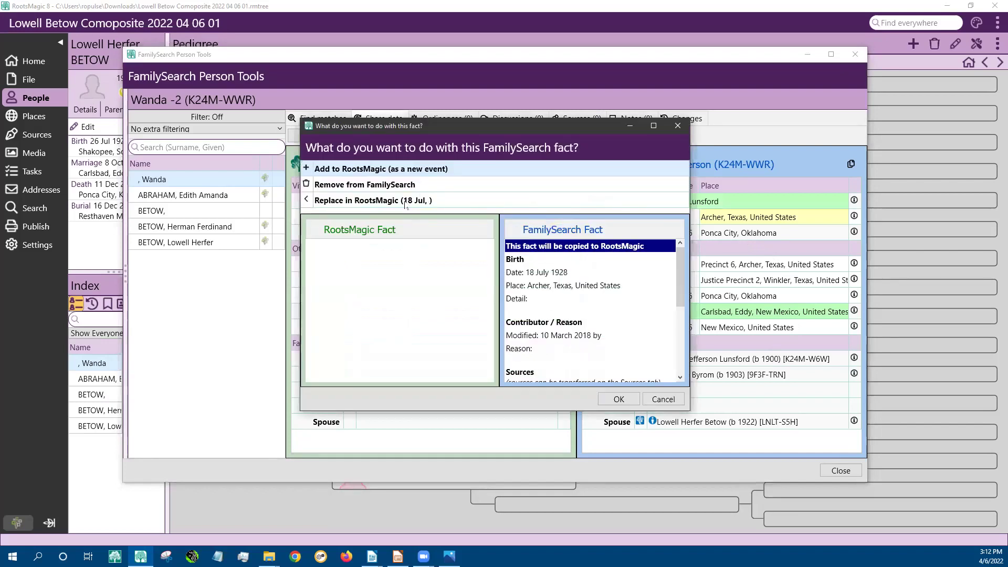
pyautogui.click(406, 203)
pyautogui.click(617, 399)
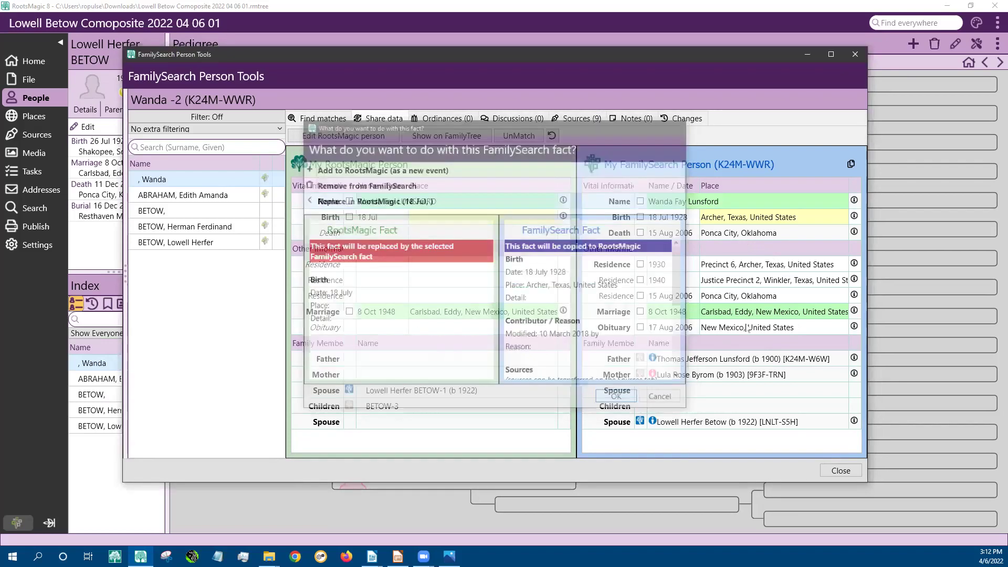
pyautogui.click(640, 233)
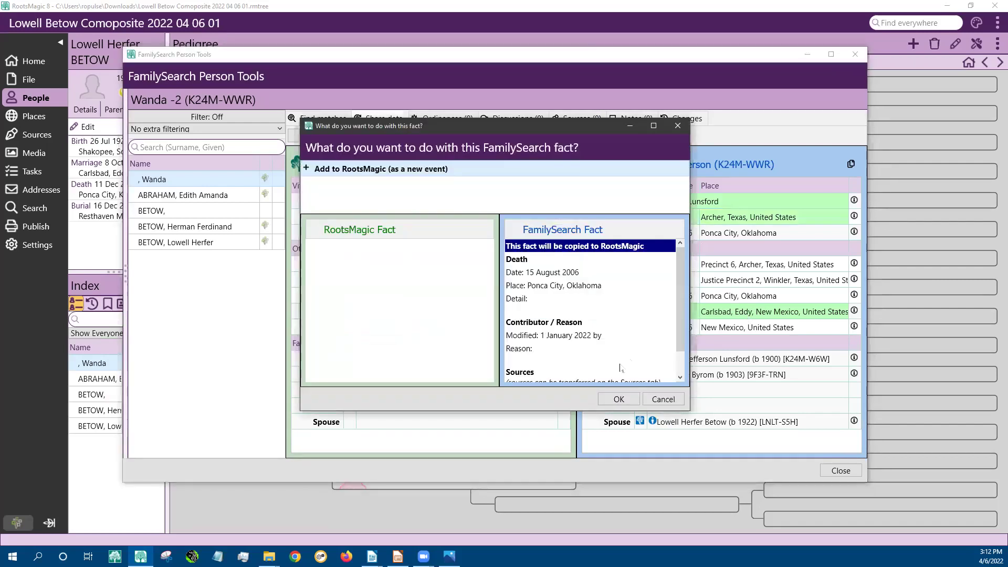
pyautogui.click(619, 399)
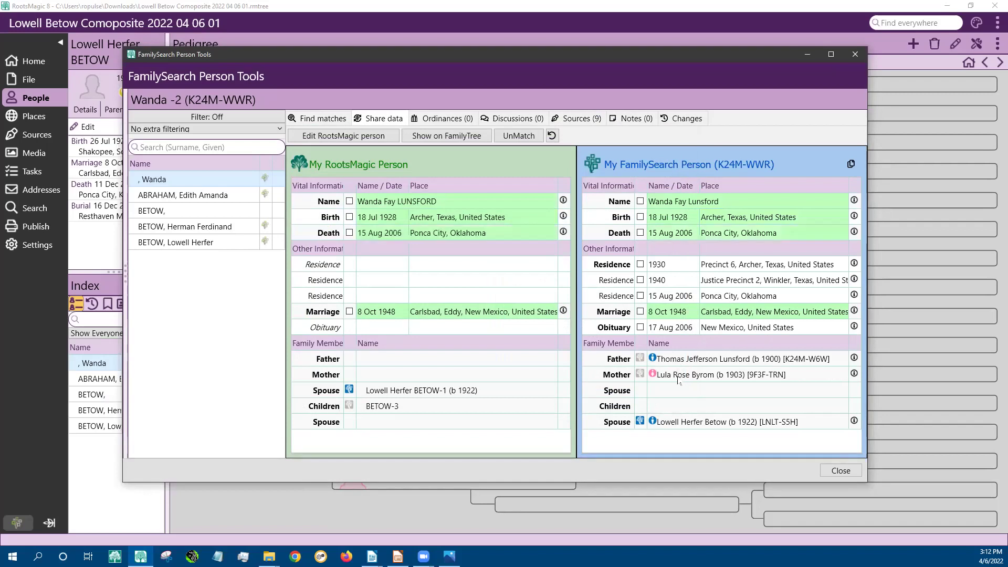
# Add the wife's FamilySearch father to RootsMagic as a new father, and her FamilySearch mother as his wife.
pyautogui.click(640, 358)
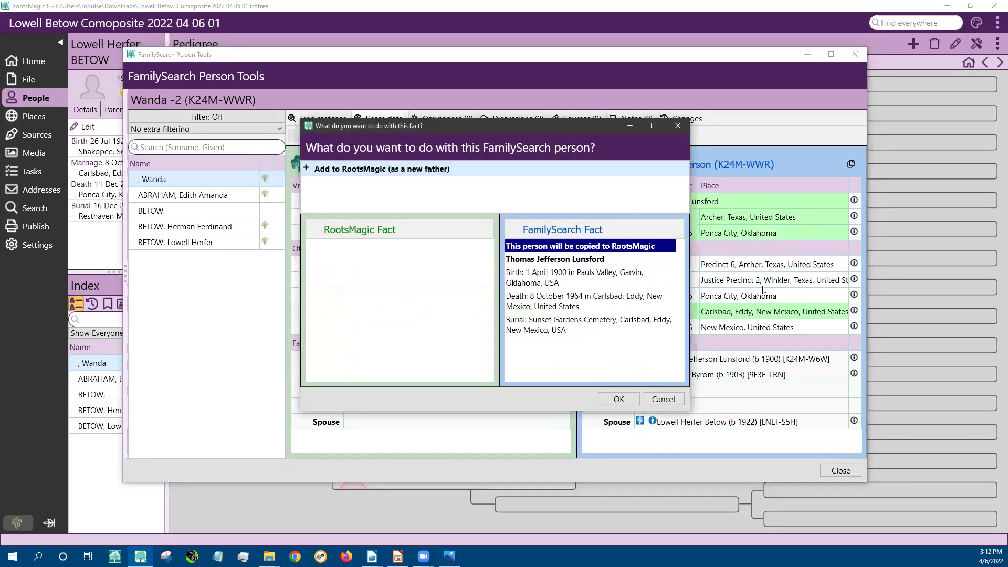
pyautogui.click(618, 399)
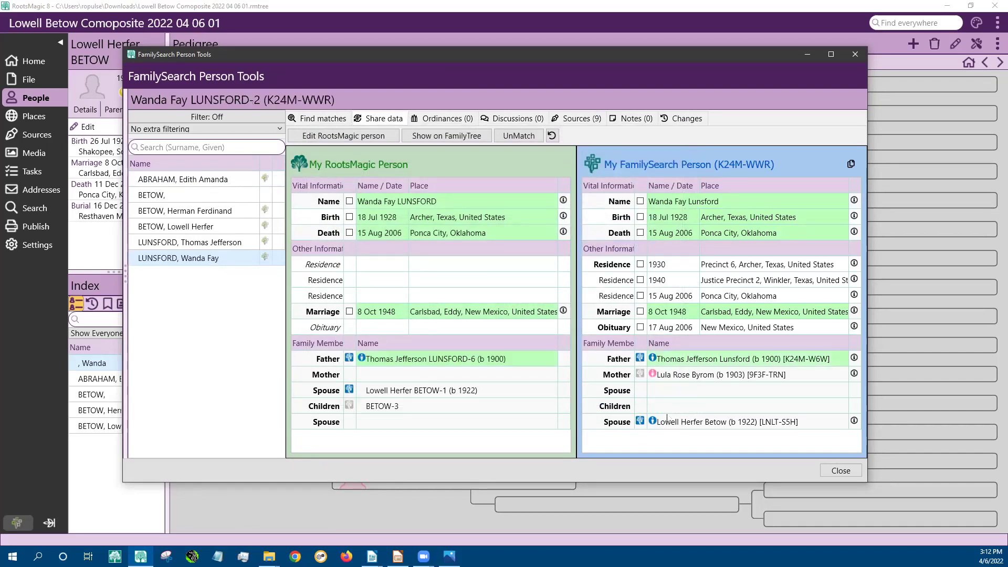
pyautogui.click(640, 375)
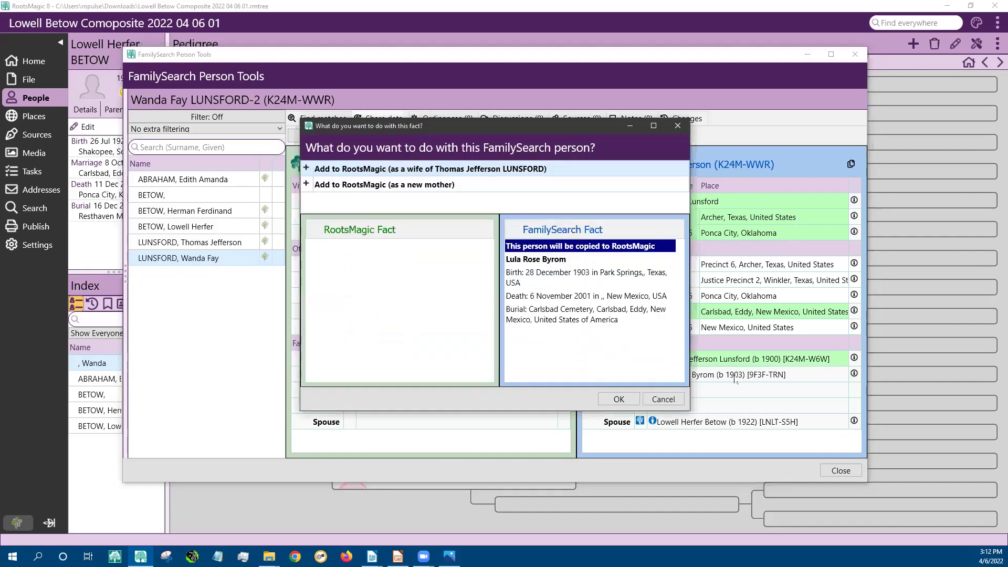
pyautogui.click(619, 401)
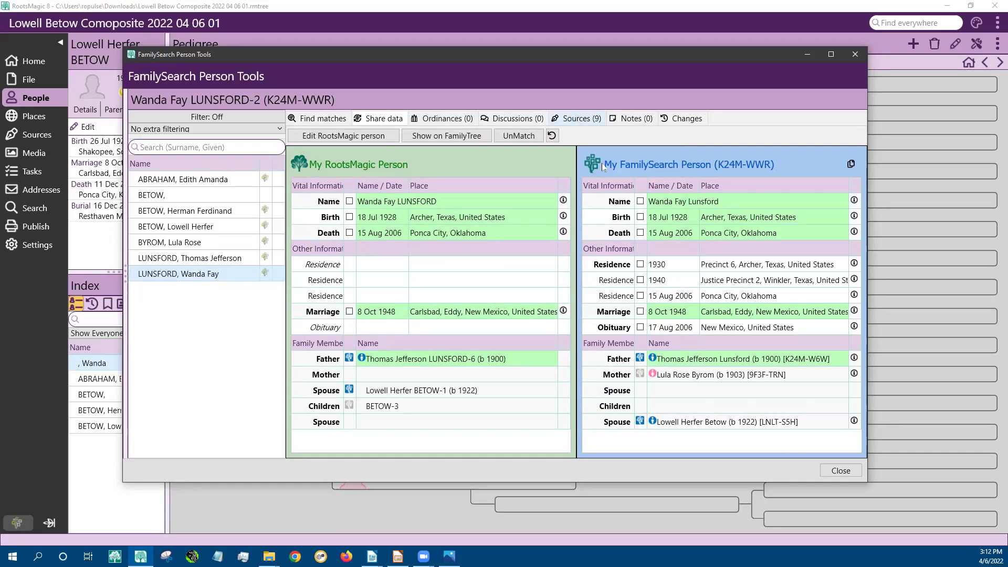
# From the wife's FamilySearch sources, add the first "Texas Birth Certificates, 1903-1935" source to RootsMagic, attached to her person record.
pyautogui.click(578, 120)
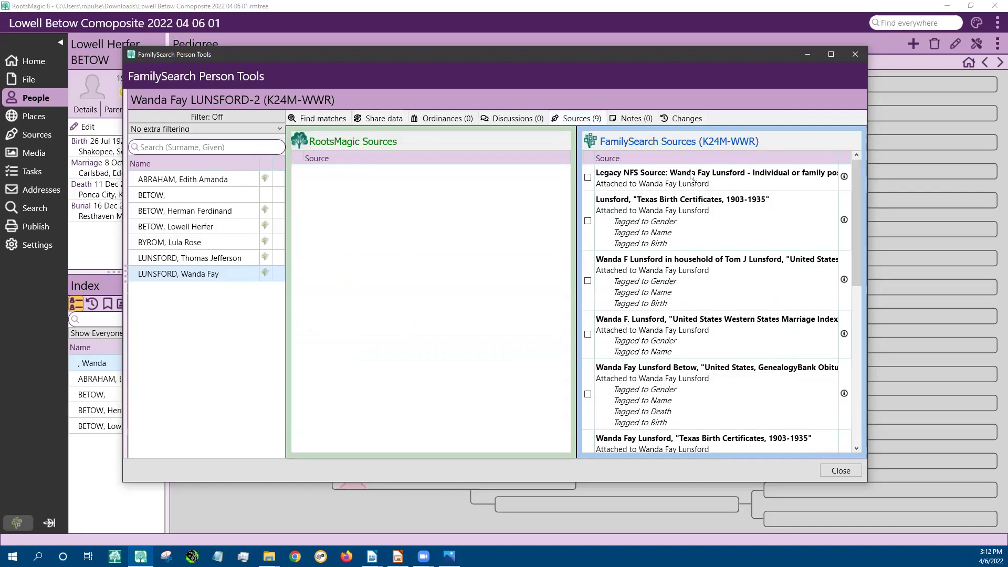
pyautogui.click(587, 223)
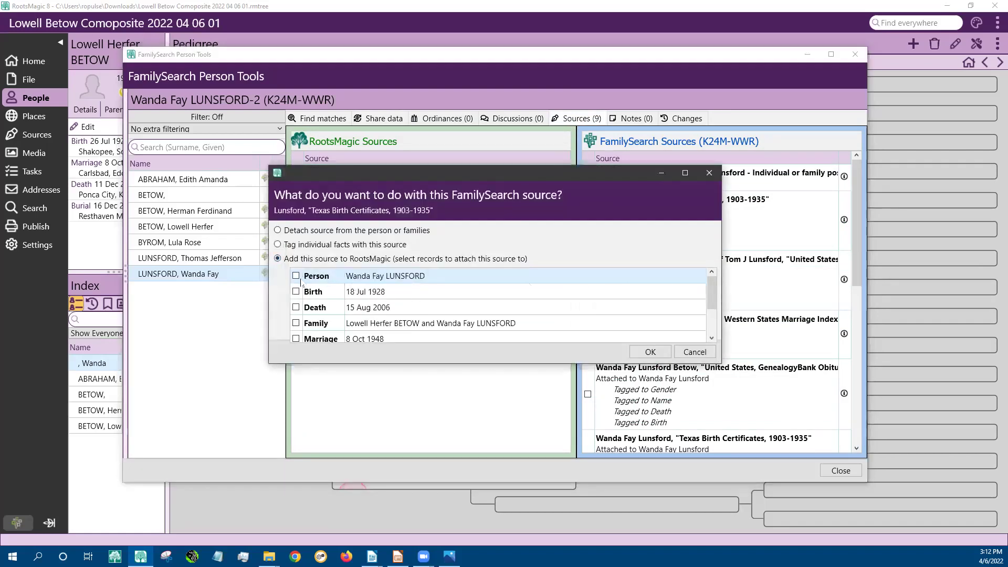
pyautogui.click(295, 277)
pyautogui.click(651, 353)
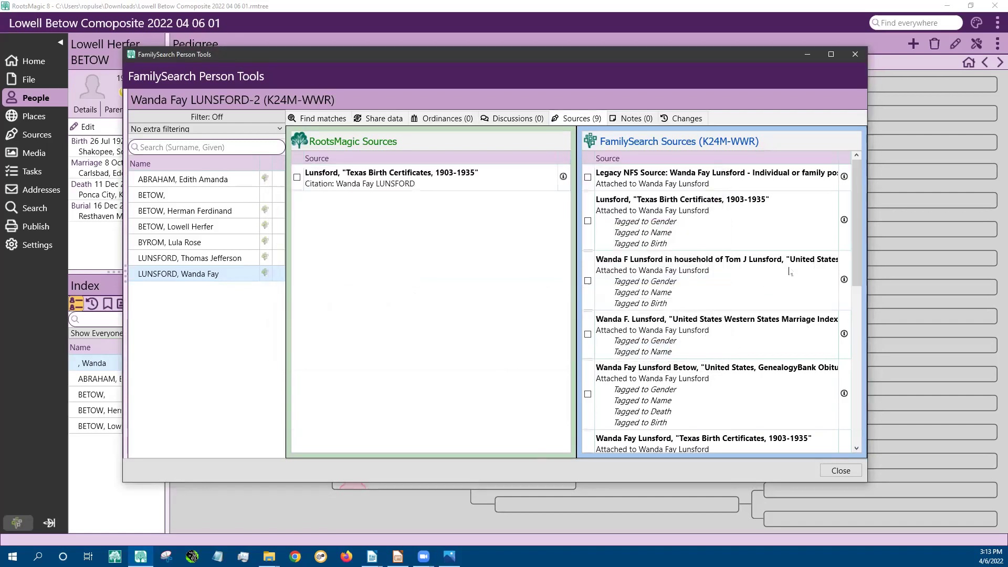
# Add the wife's "United States Census, 1930" and "United States Western States Marriage Index" sources to RootsMagic, each attached to her person record.
pyautogui.click(588, 281)
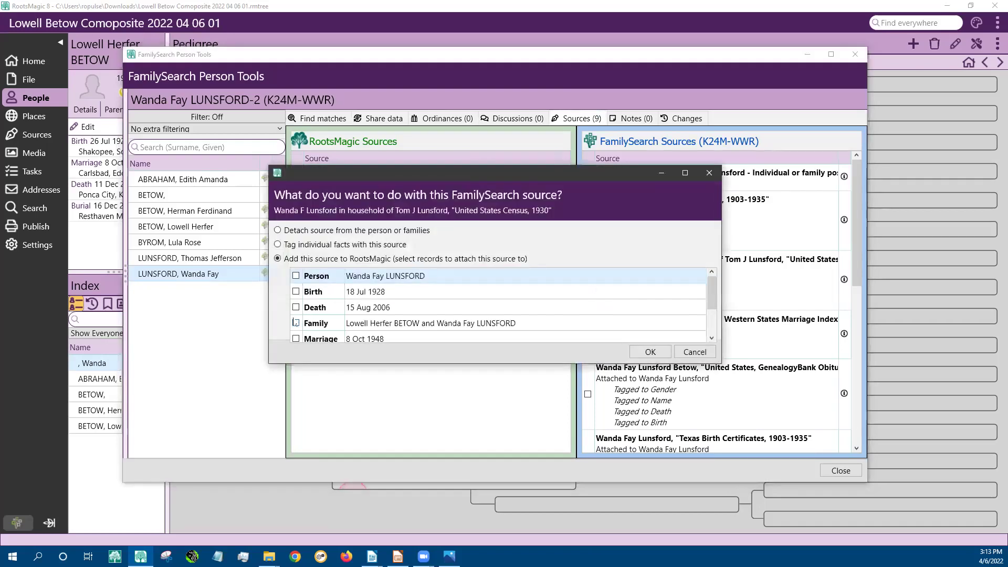
pyautogui.click(296, 276)
pyautogui.click(650, 352)
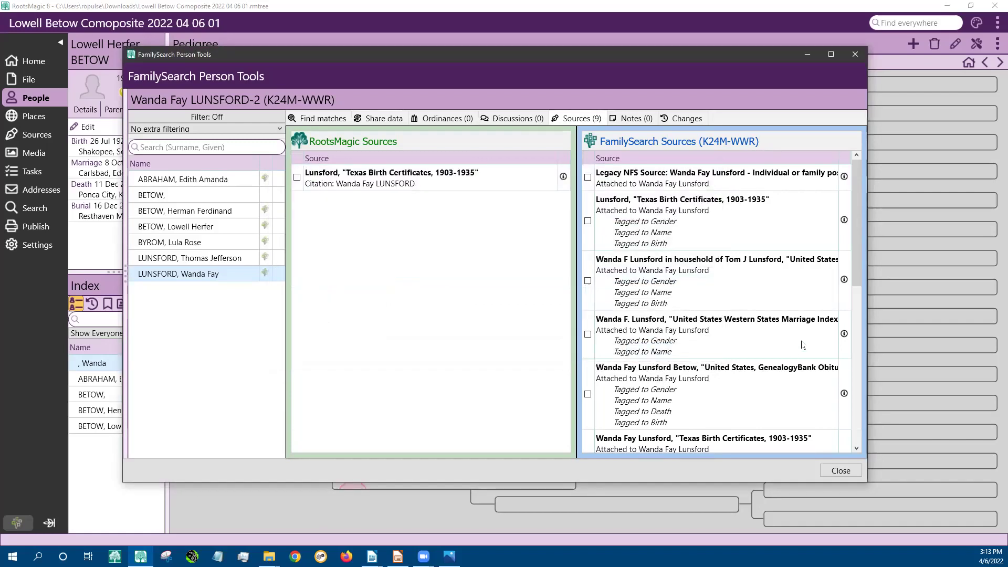
pyautogui.click(587, 334)
pyautogui.click(296, 277)
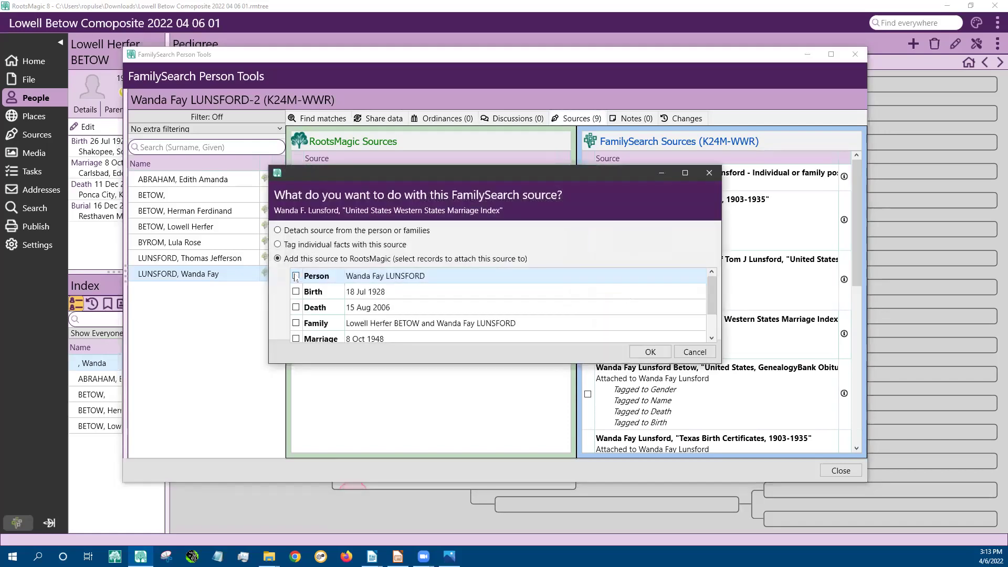
pyautogui.click(650, 352)
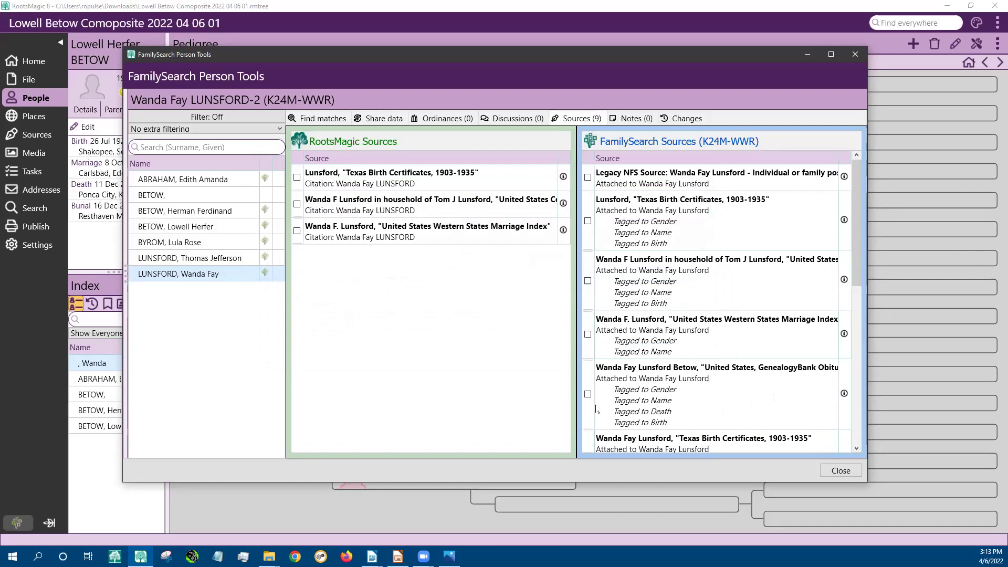
# Add the wife's "GenealogyBank Obituaries, 1980-2014" and "United States Census, 1940" sources to her RootsMagic person record, and close the FamilySearch Person Tools.
pyautogui.click(588, 395)
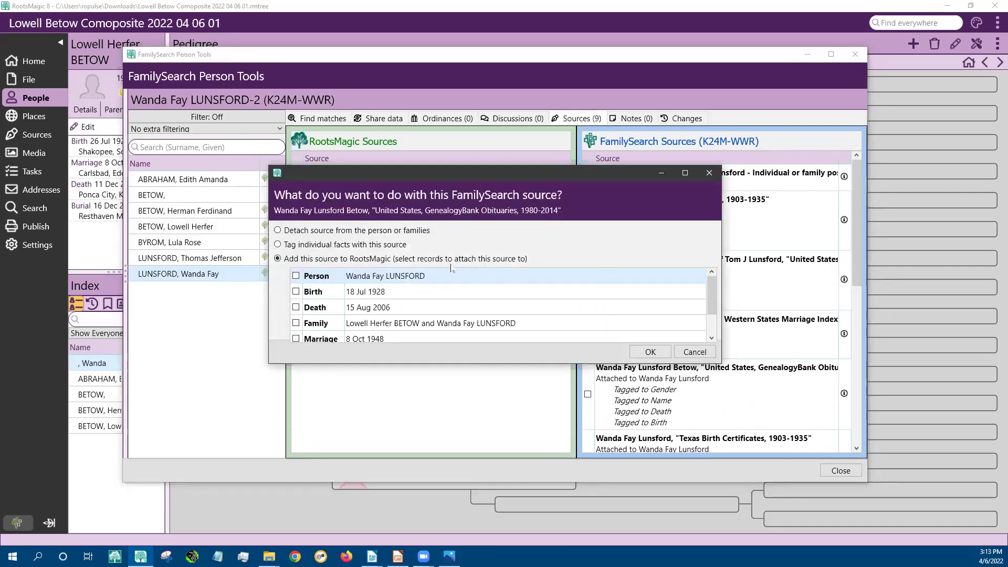
pyautogui.click(297, 277)
pyautogui.click(650, 352)
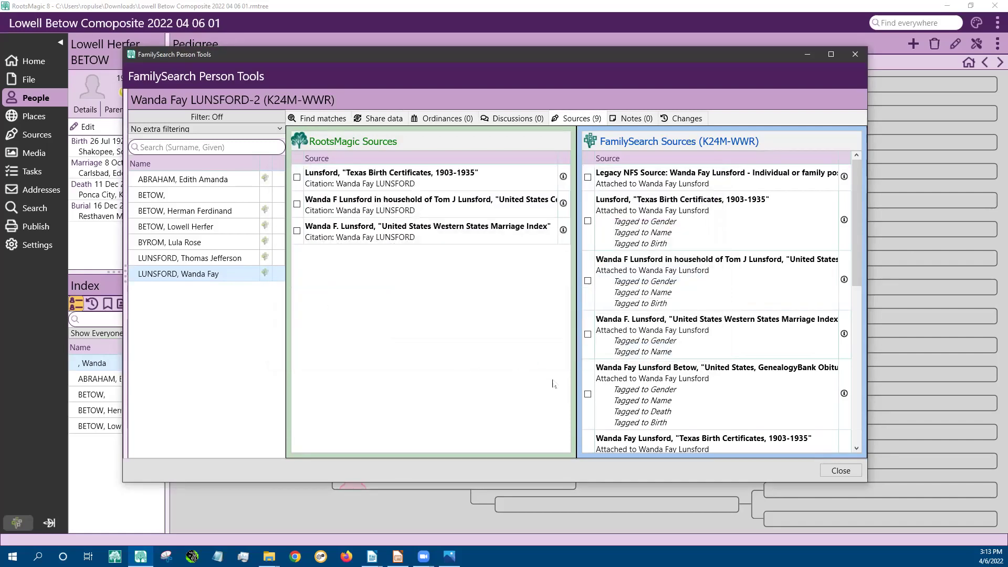
pyautogui.moveTo(857, 254); pyautogui.dragTo(895, 423)
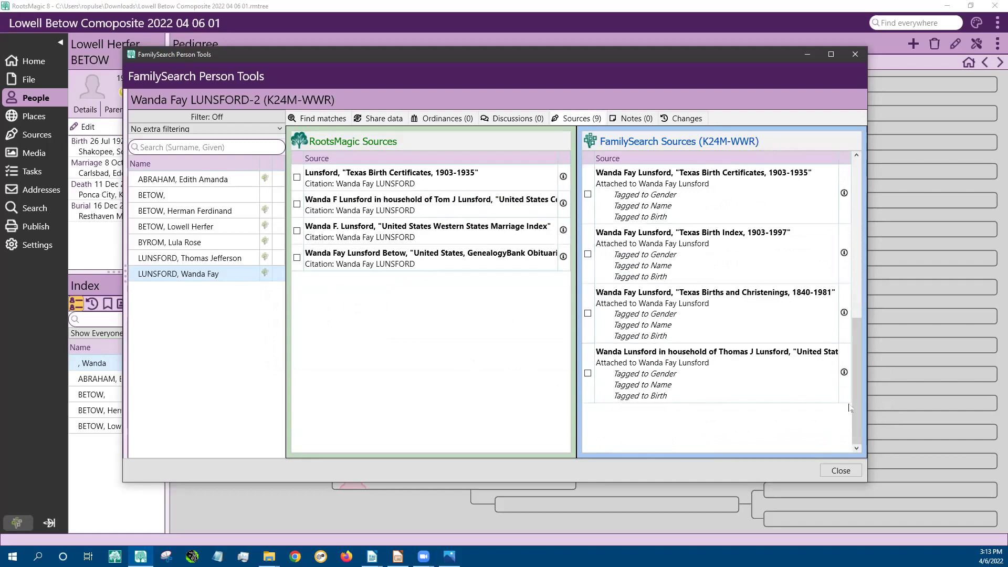
pyautogui.click(587, 373)
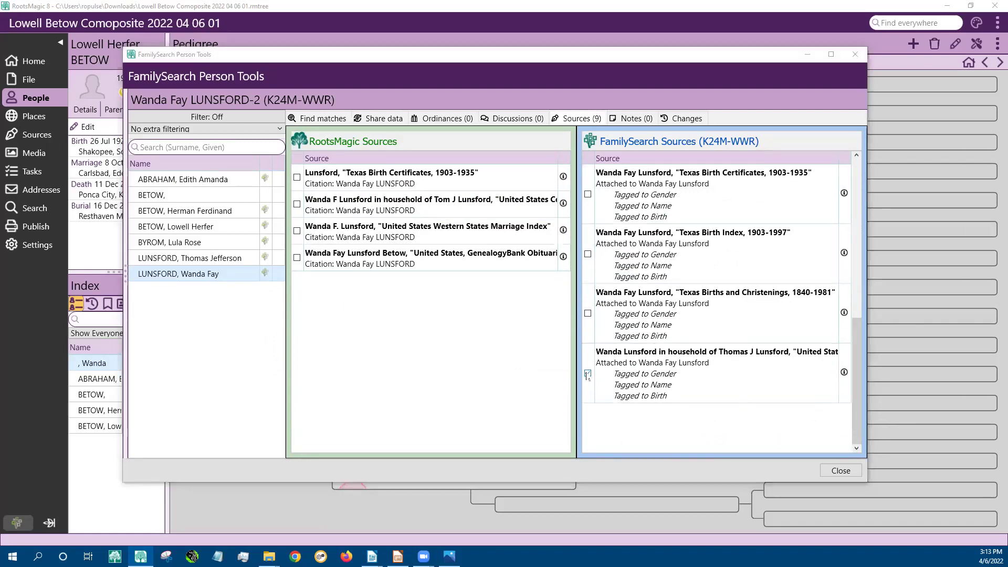
pyautogui.click(296, 276)
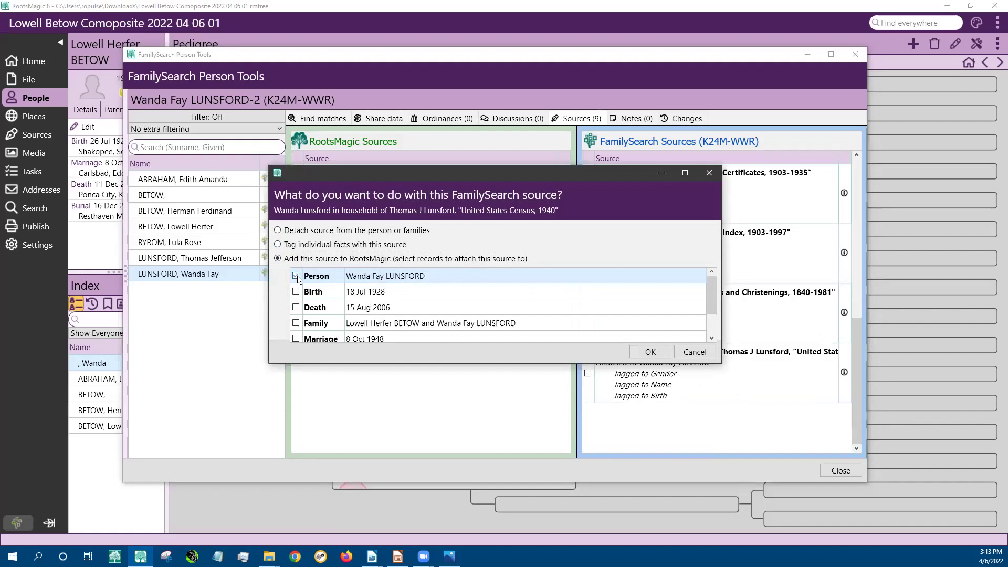
pyautogui.click(650, 352)
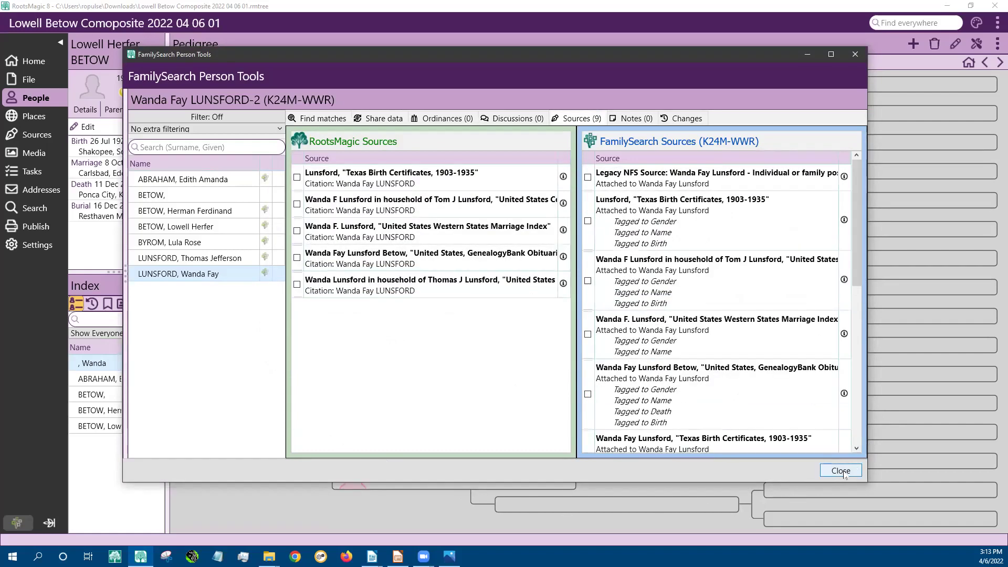
pyautogui.click(844, 473)
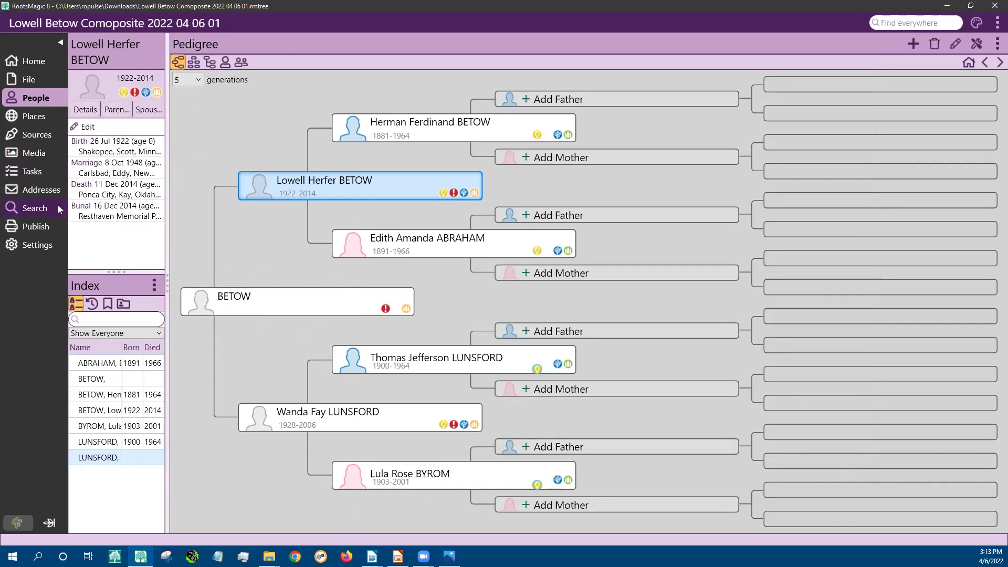
# Open the recent RootsMagic composite tree file dated 2022 04 06, the one without the 01 suffix, from the Downloads folder.
pyautogui.click(31, 79)
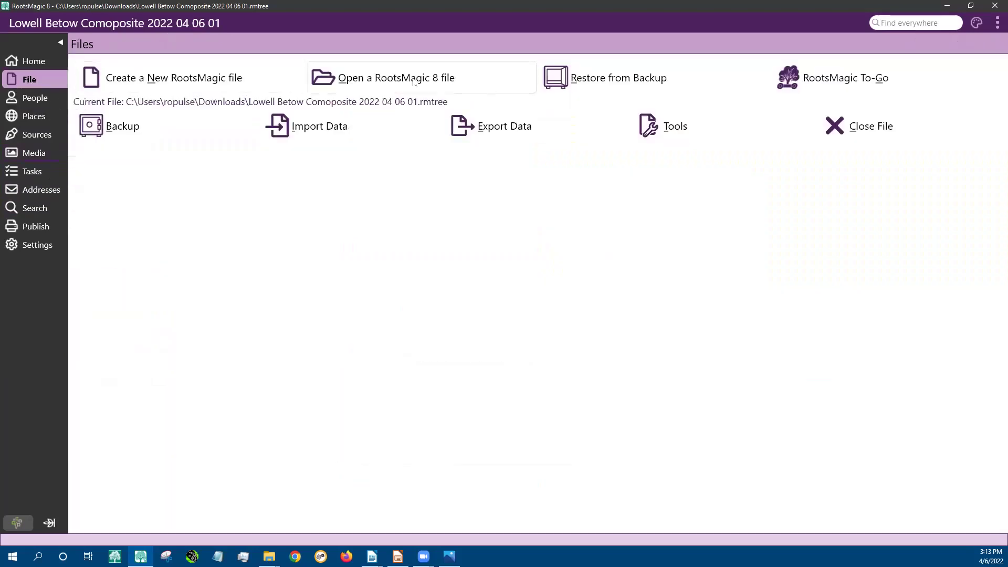
pyautogui.click(399, 79)
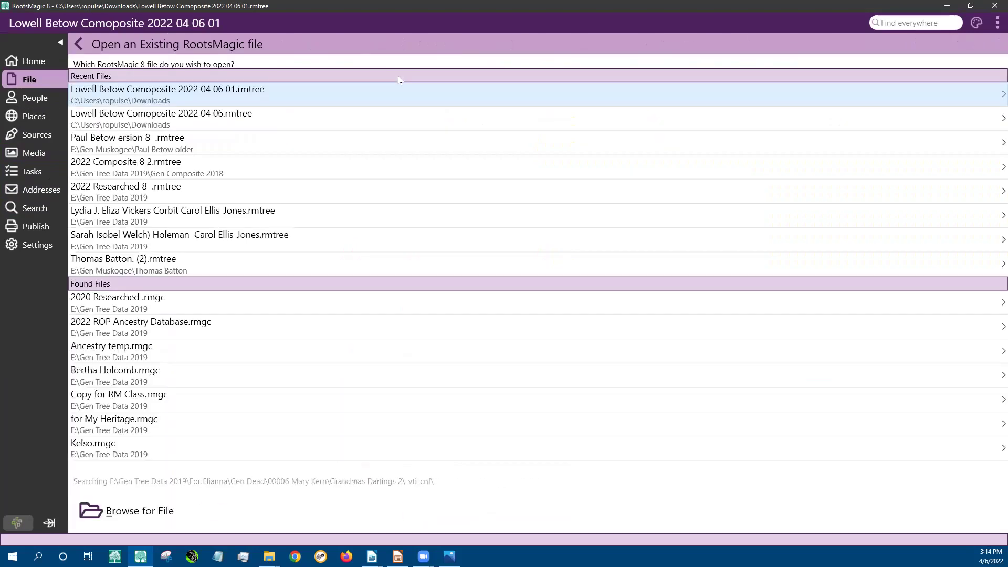
pyautogui.click(216, 119)
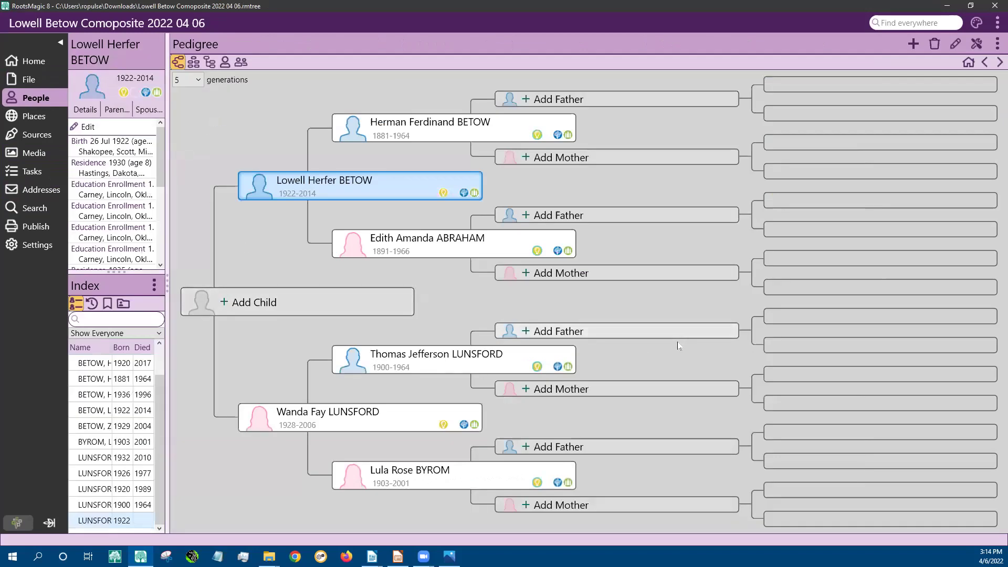
# Look through the husband's person record down to the end of his fact timeline, and close it.
pyautogui.doubleClick(410, 187)
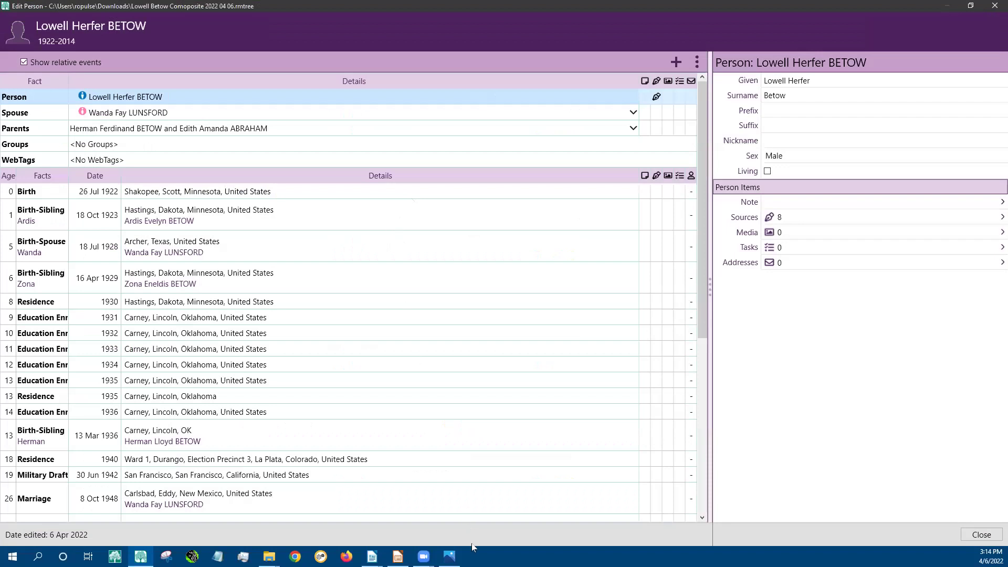
pyautogui.moveTo(702, 261); pyautogui.dragTo(722, 513)
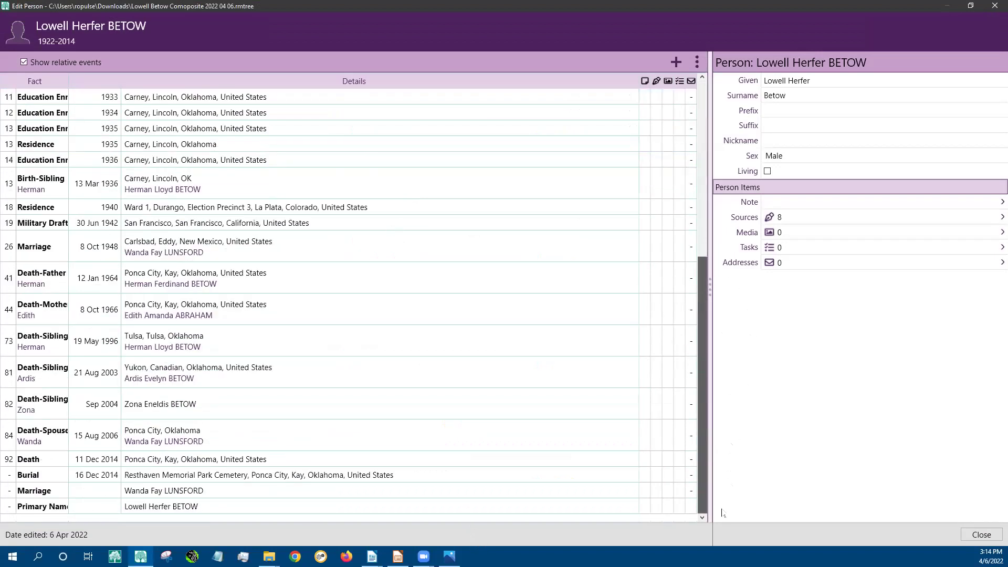
pyautogui.click(992, 538)
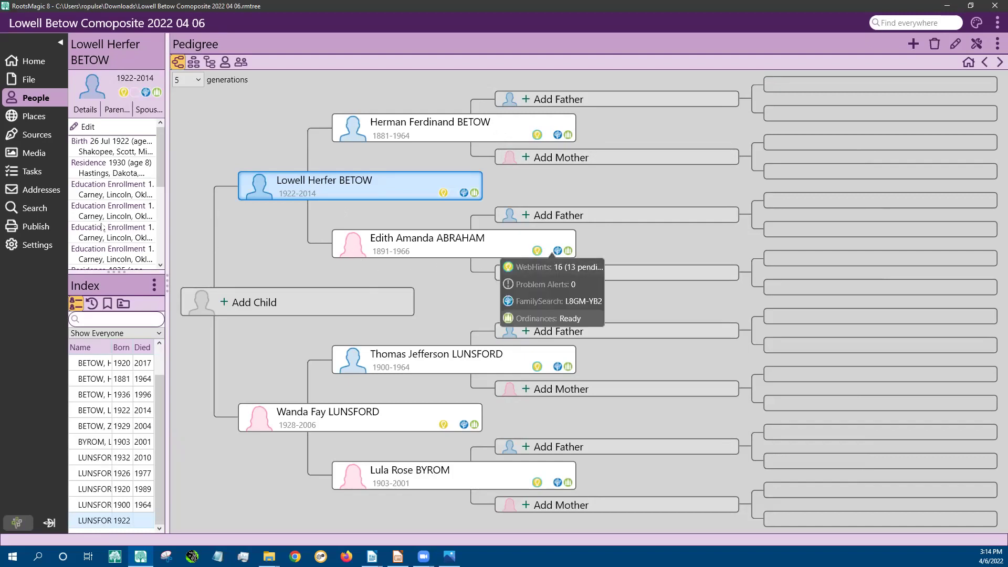
pyautogui.click(31, 229)
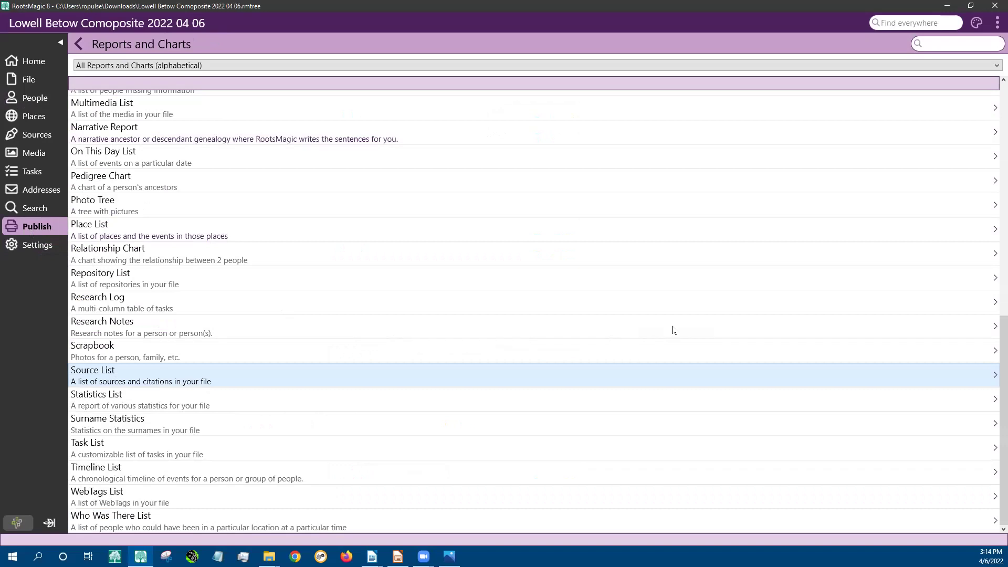
pyautogui.click(36, 97)
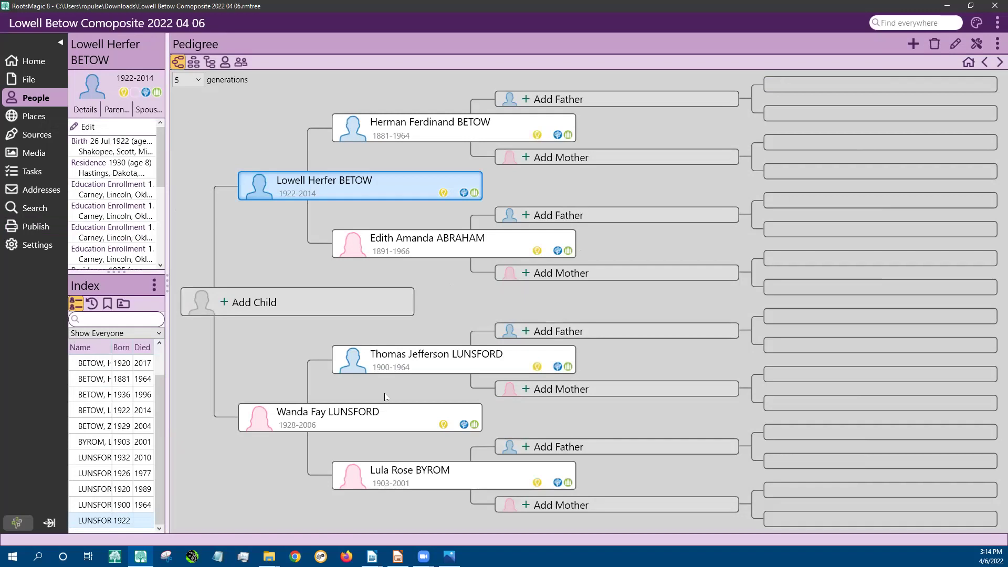
# Capture the pedigree chart with the Snipping Tool, and close the snip without saving it.
pyautogui.click(166, 556)
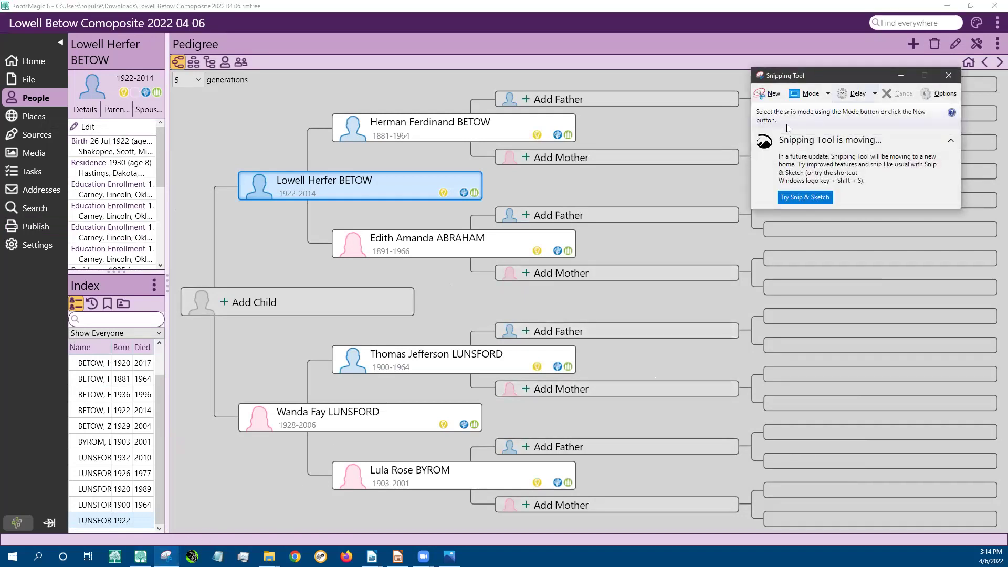
pyautogui.click(762, 95)
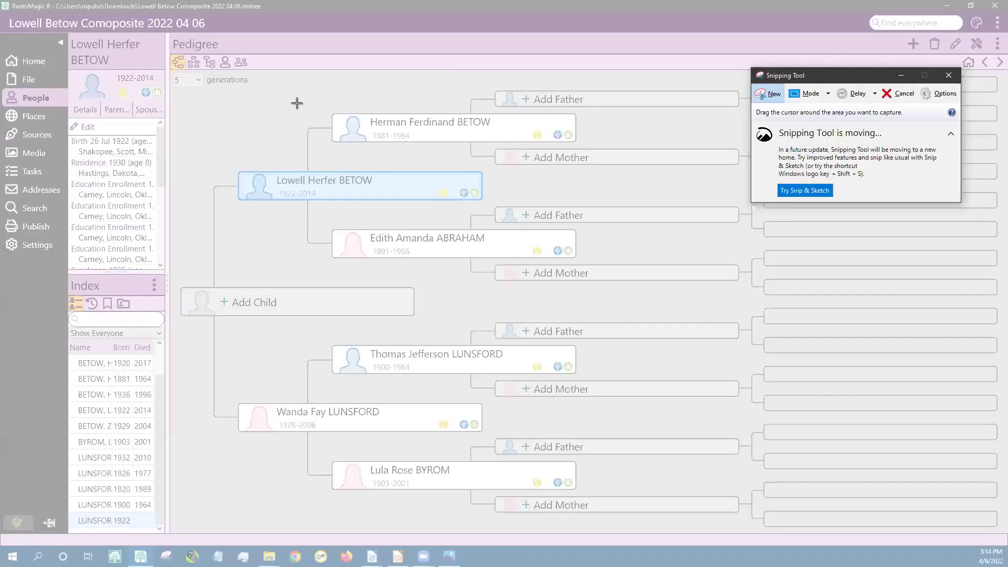
pyautogui.moveTo(189, 92)
pyautogui.mouseDown()
pyautogui.moveTo(490, 111)
pyautogui.moveTo(629, 206)
pyautogui.moveTo(657, 562)
pyautogui.mouseUp()
pyautogui.moveTo(650, 531); pyautogui.dragTo(652, 527)
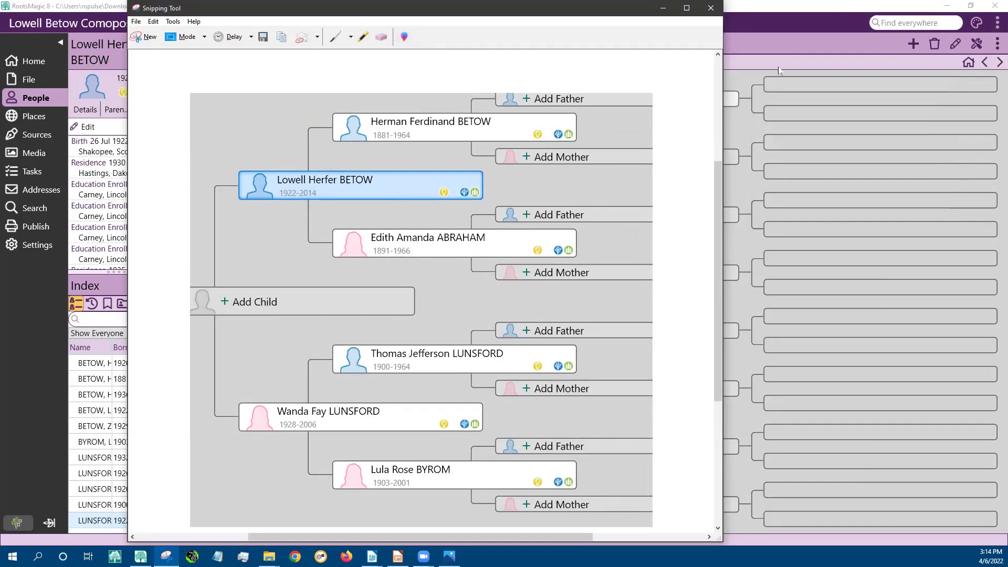
pyautogui.click(713, 8)
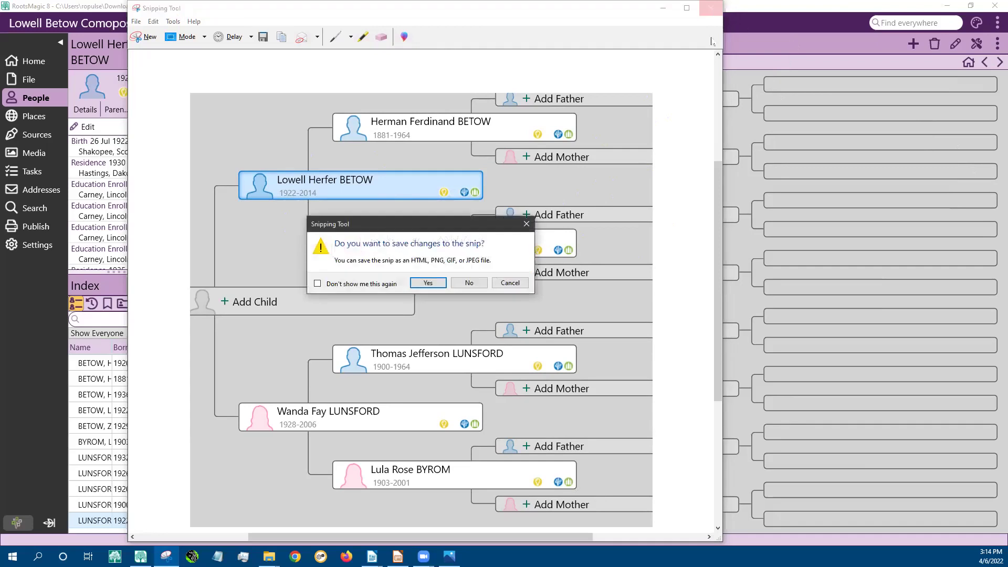
pyautogui.click(469, 283)
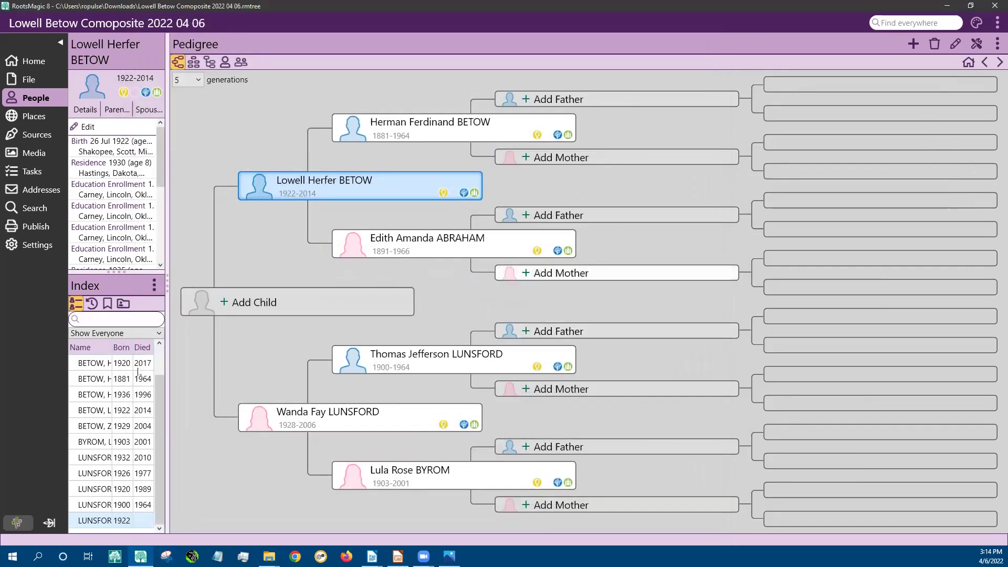
# Generate a Place List report of all places, save it as the Word document Place List.docx, and view it maximized in LibreOffice Writer.
pyautogui.click(45, 227)
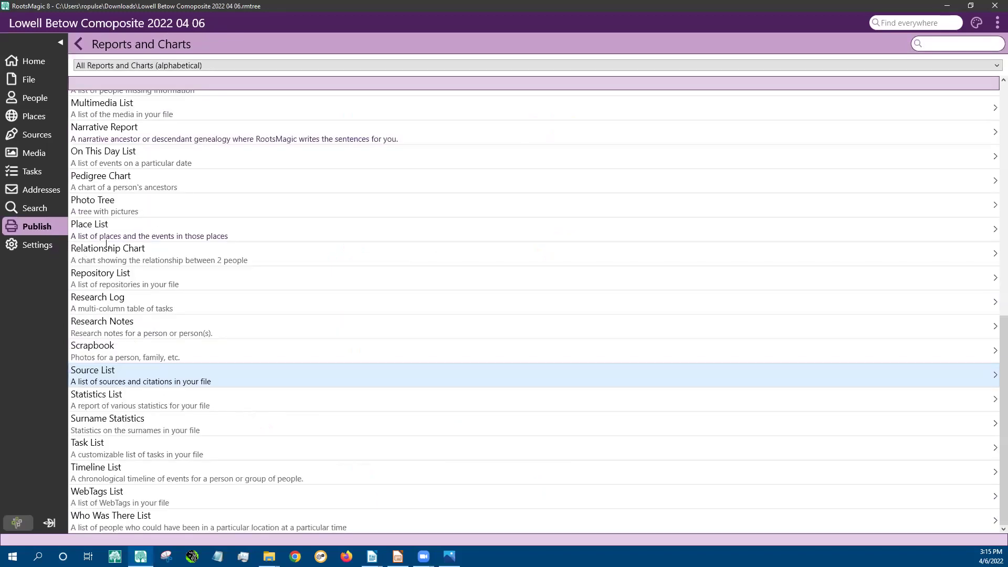
pyautogui.click(93, 226)
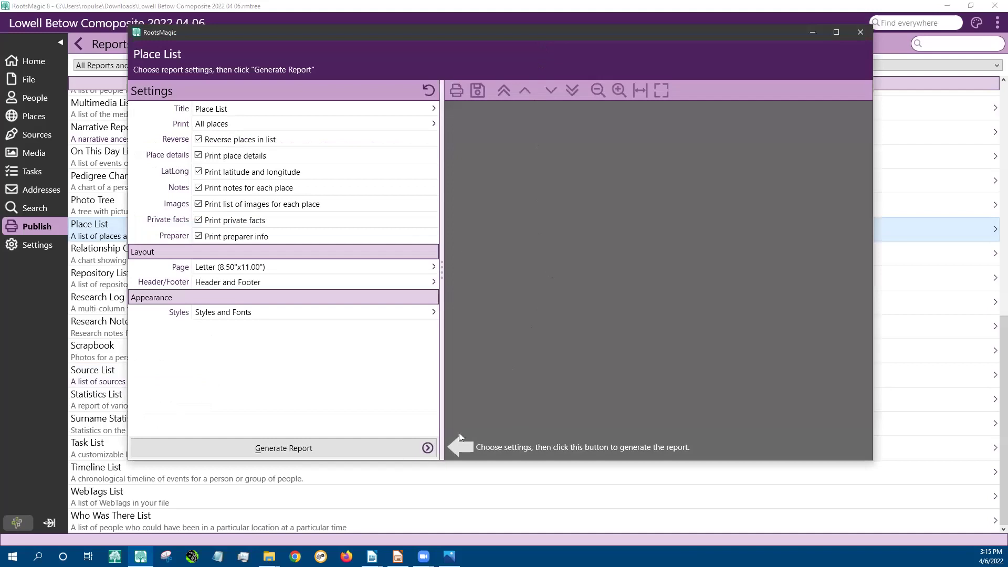
pyautogui.click(282, 450)
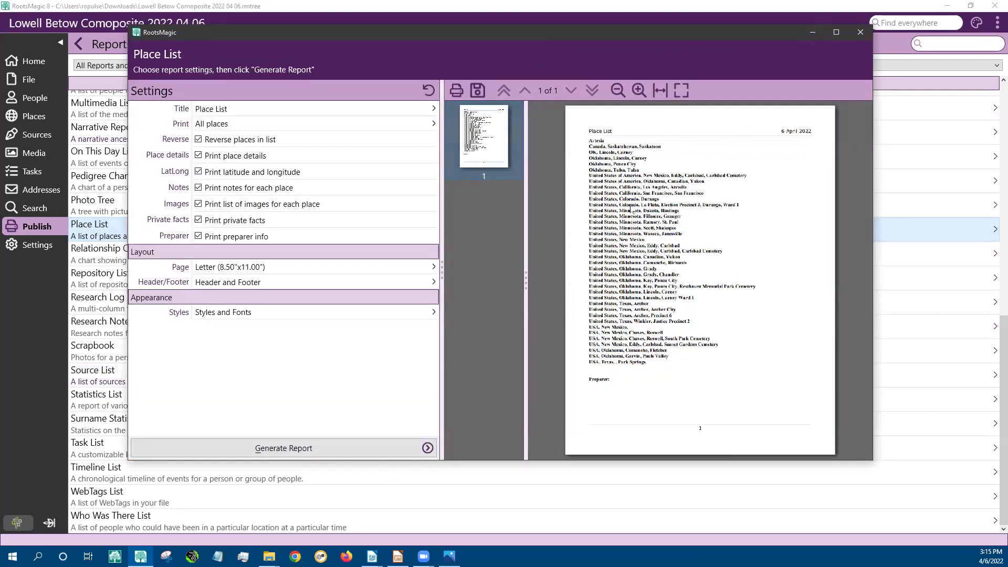
pyautogui.click(477, 92)
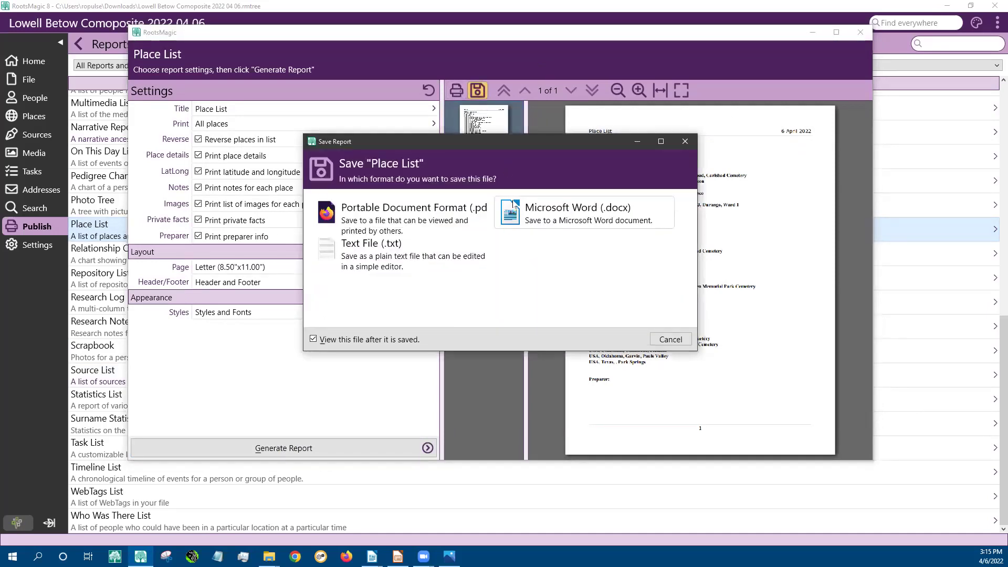
pyautogui.click(676, 343)
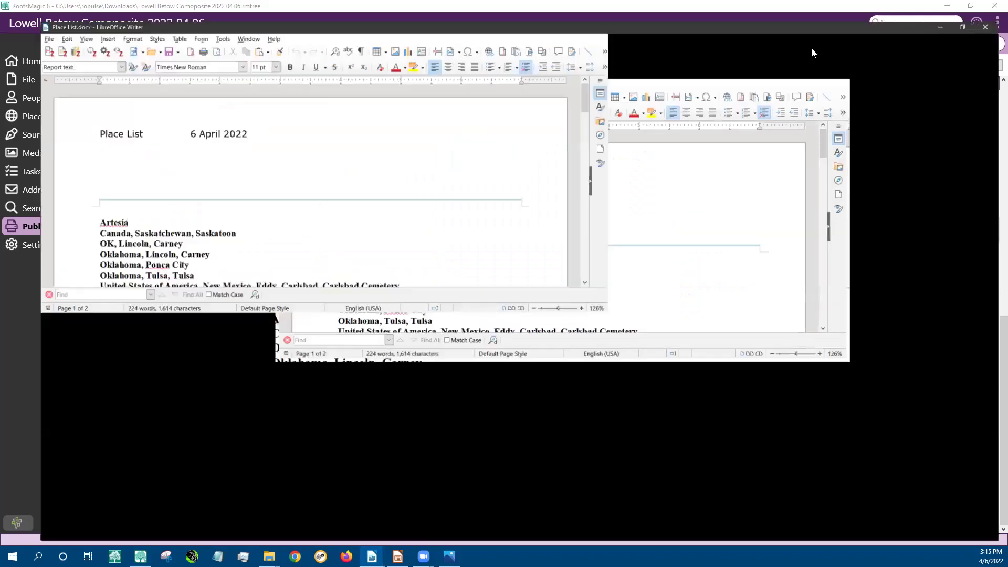
pyautogui.click(812, 52)
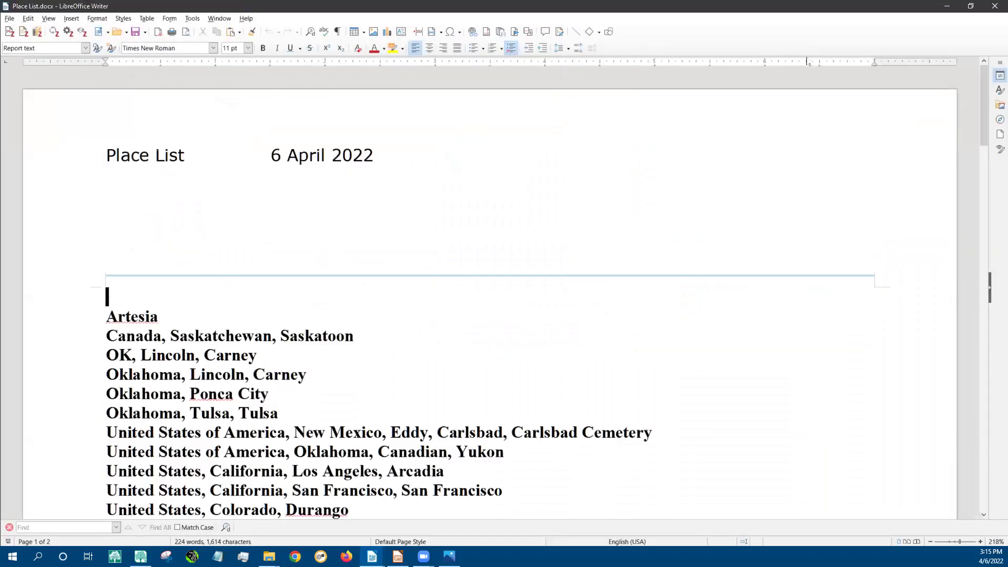
# Examine how consistently the place names are written throughout the list, highlighting the entries from "Artesia" to "Oklahoma, Tulsa, Tulsa".
pyautogui.scroll(-4, 502, 323)
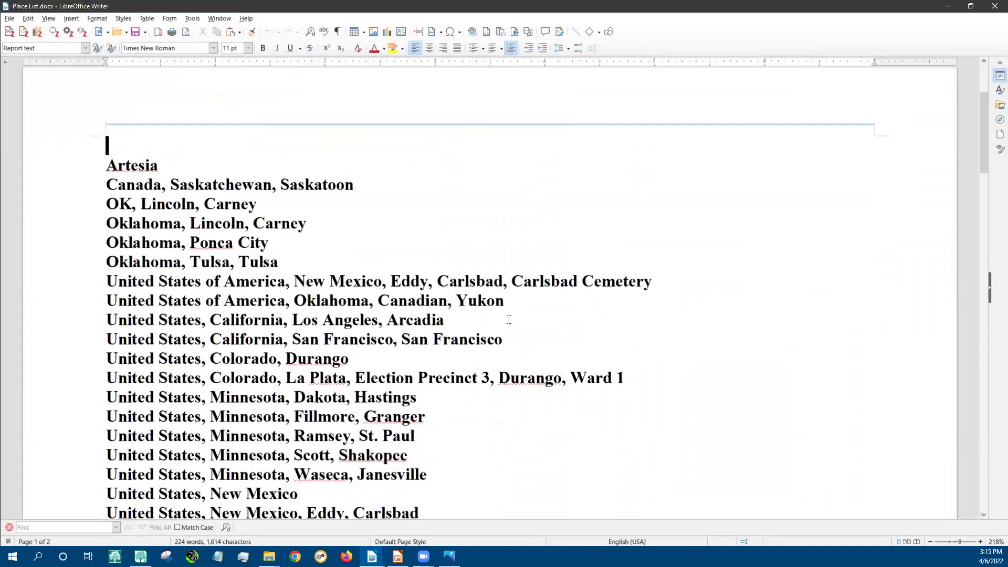
pyautogui.scroll(-3, 509, 318)
pyautogui.scroll(3, 516, 312)
pyautogui.moveTo(283, 295); pyautogui.dragTo(141, 188)
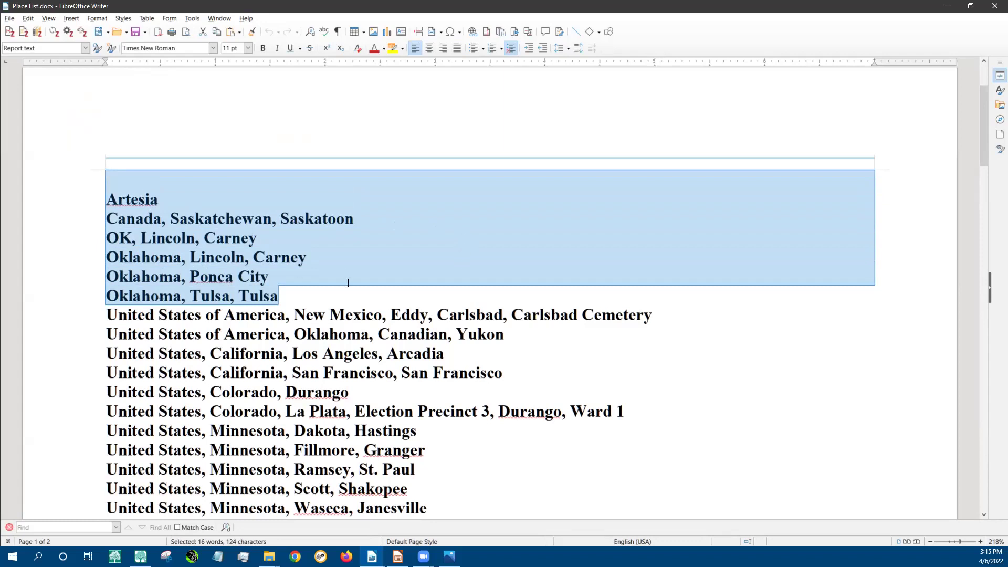
pyautogui.scroll(-3, 546, 268)
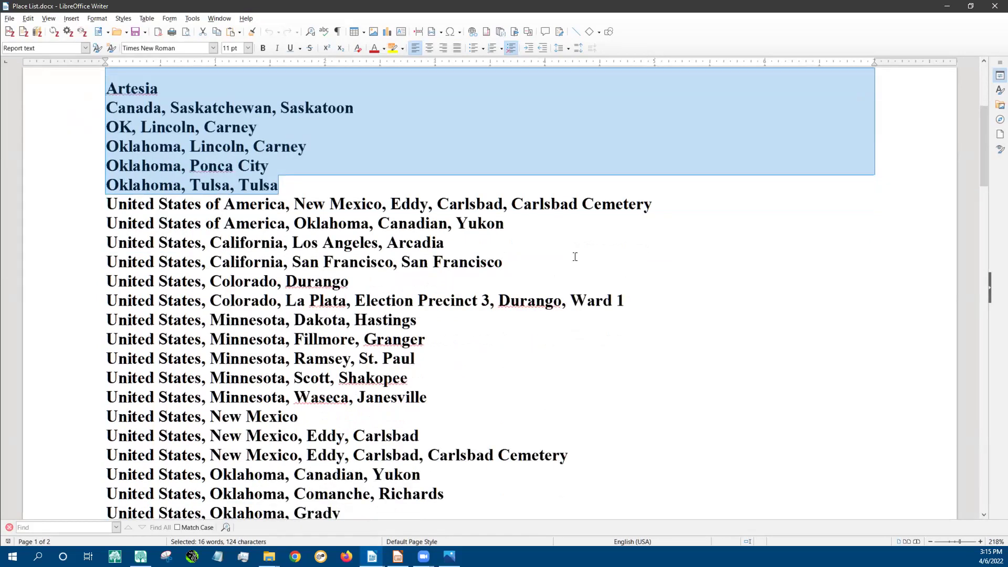
pyautogui.scroll(-2, 575, 250)
pyautogui.scroll(-5, 575, 251)
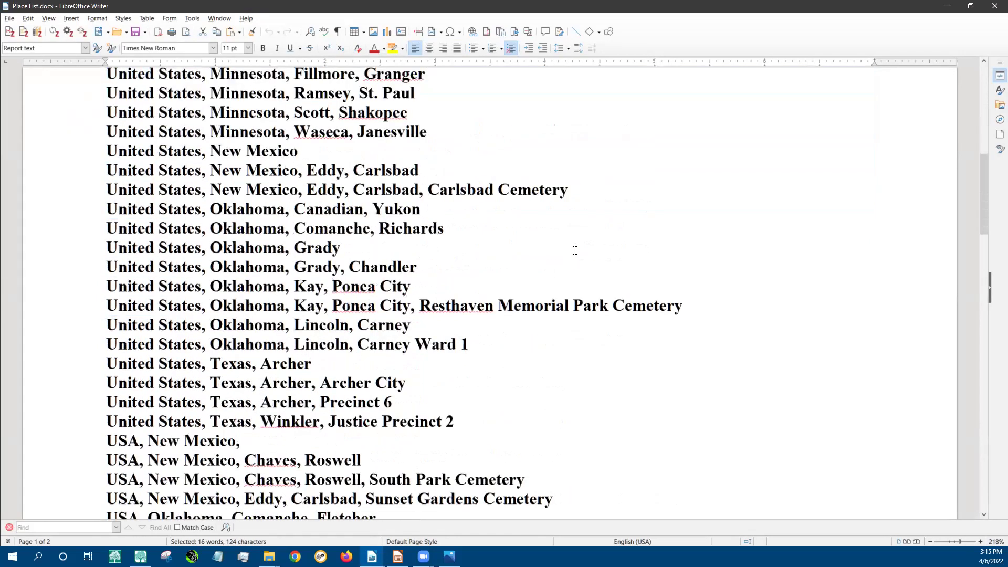
pyautogui.scroll(-2, 575, 250)
pyautogui.scroll(-3, 575, 251)
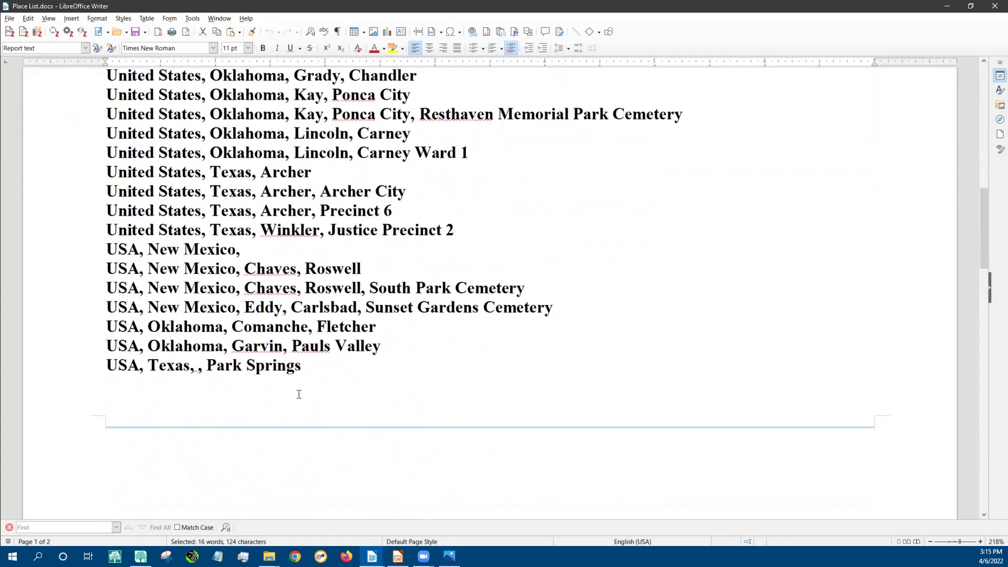
# Close the place list document and its report window, and generate a Source List report of all sources in the database.
pyautogui.click(994, 8)
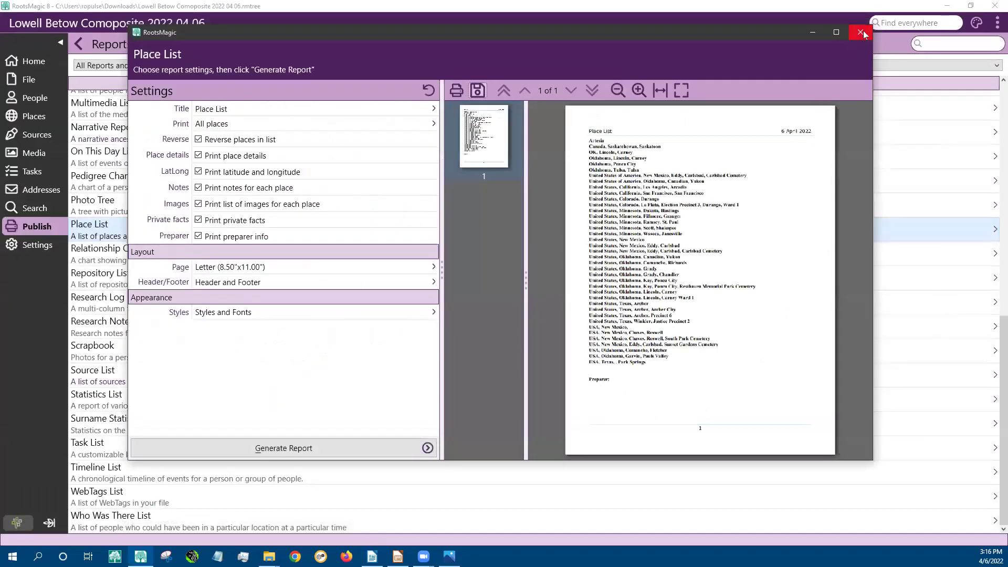
pyautogui.click(862, 31)
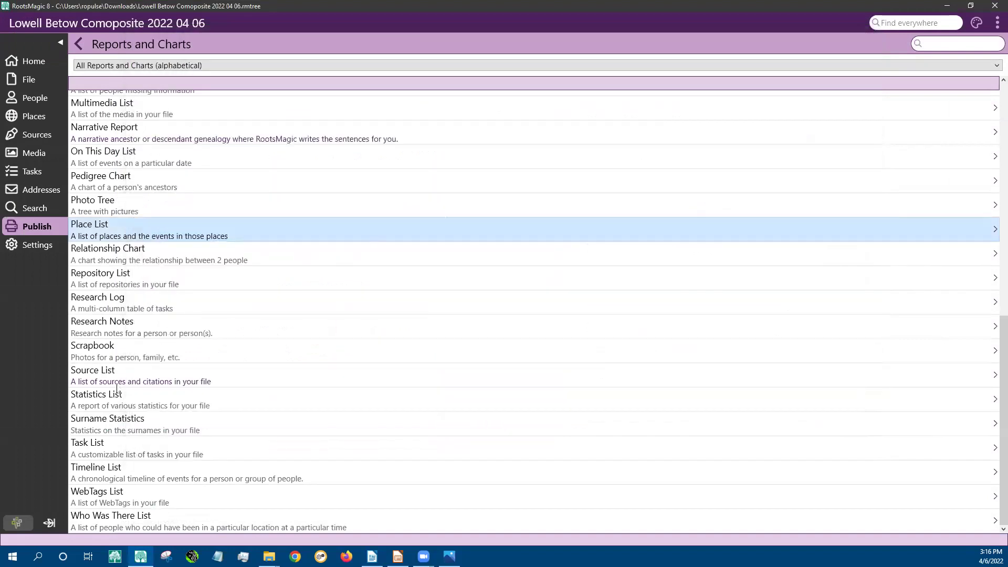
pyautogui.click(95, 375)
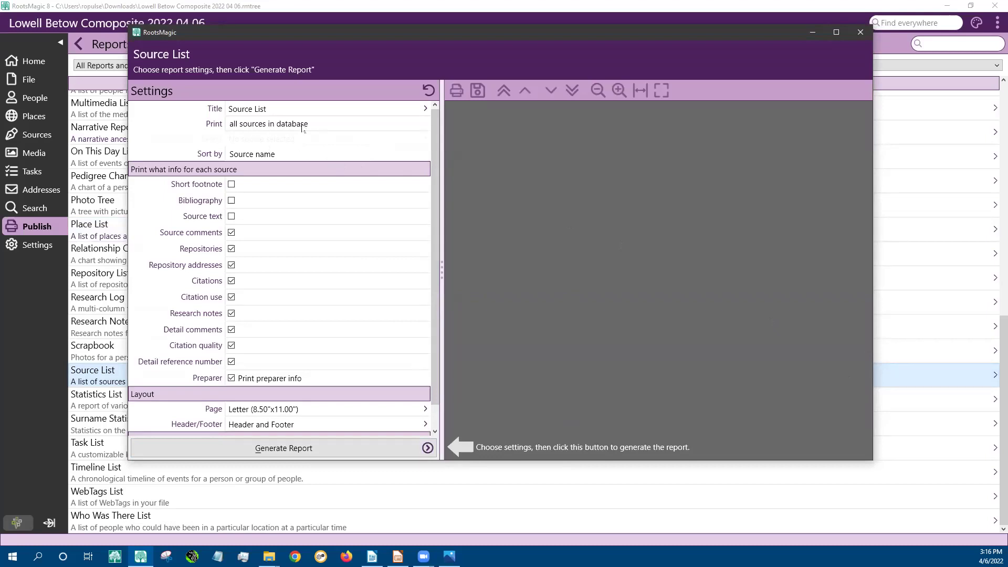
pyautogui.click(274, 449)
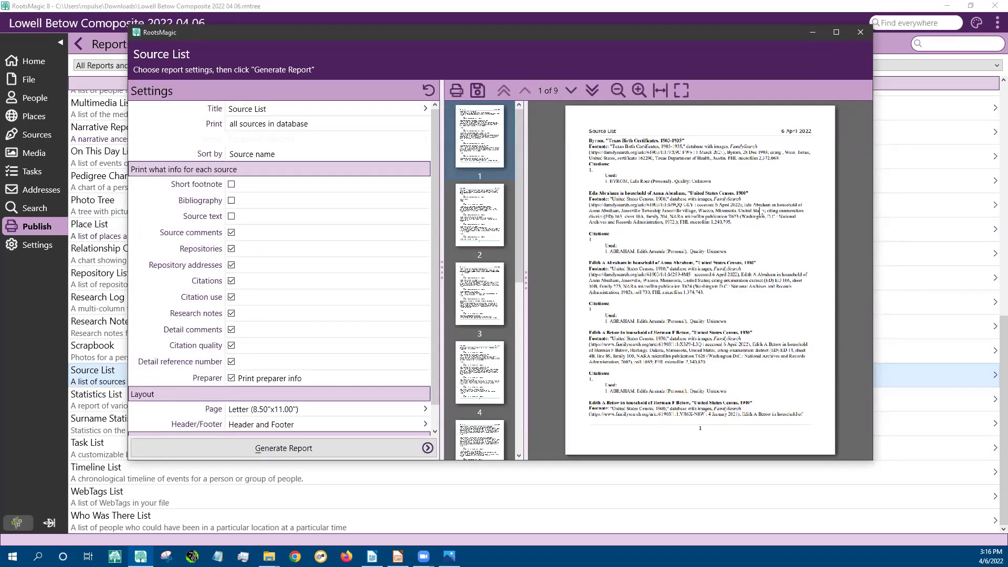
# Save the source report as the Word document Source List.docx in the Downloads folder, replacing the existing file, and open it for viewing.
pyautogui.click(477, 91)
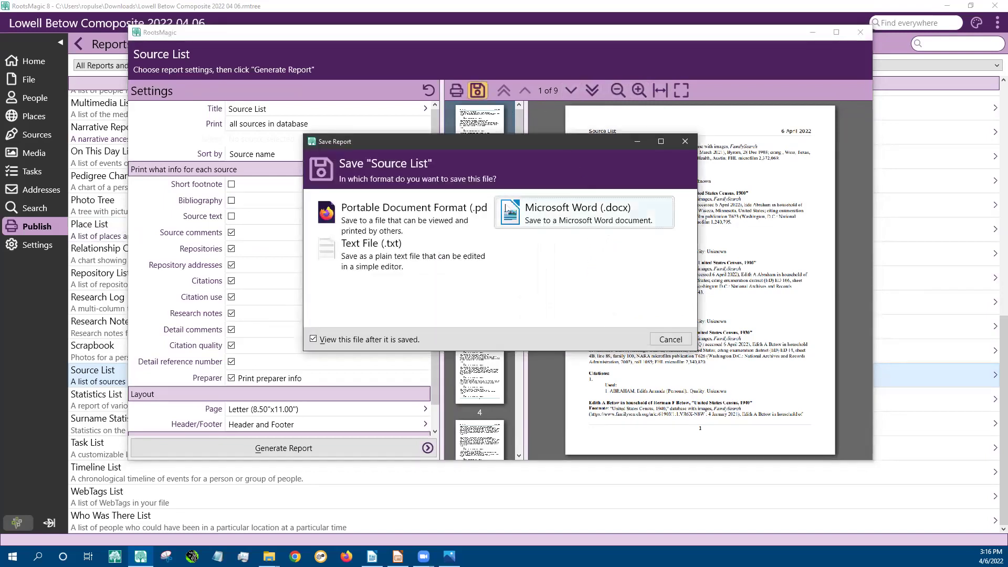
pyautogui.click(504, 204)
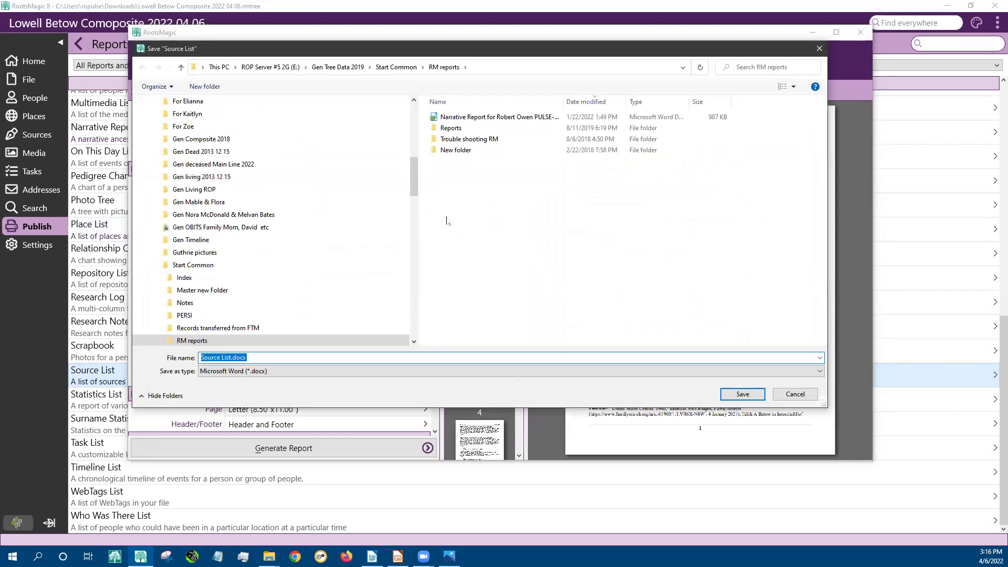
pyautogui.moveTo(414, 184); pyautogui.dragTo(414, 130)
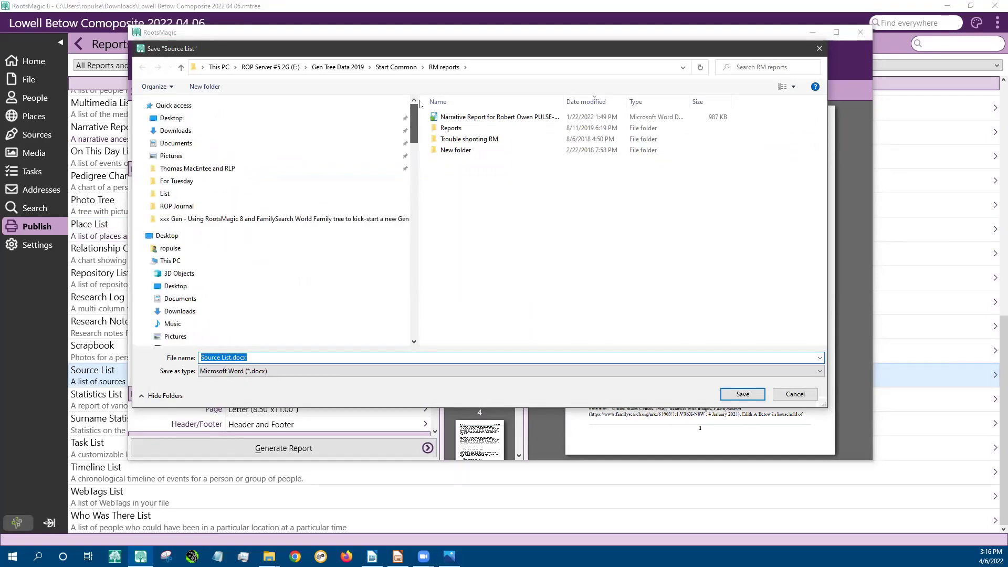
pyautogui.click(176, 132)
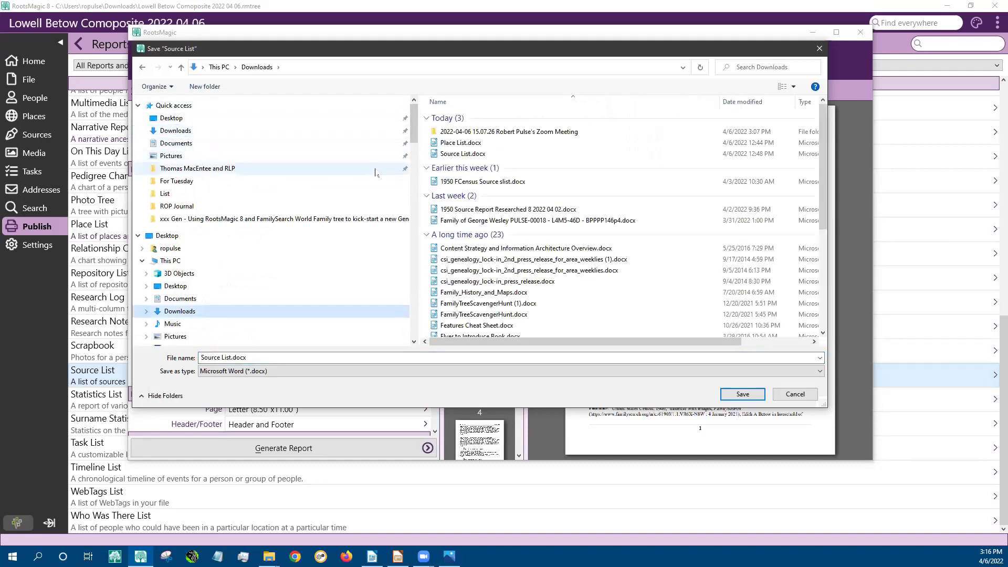
pyautogui.click(472, 153)
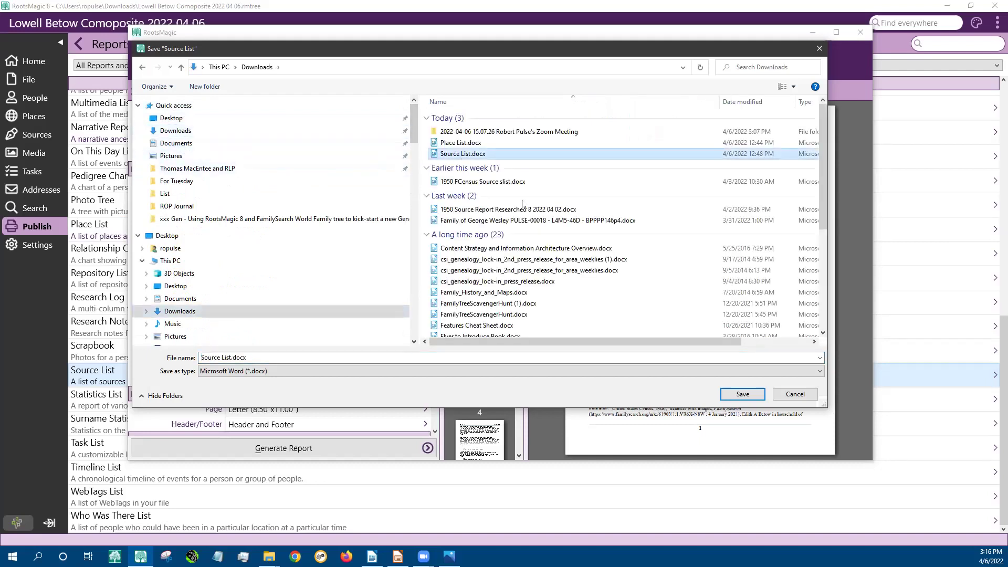
pyautogui.click(743, 394)
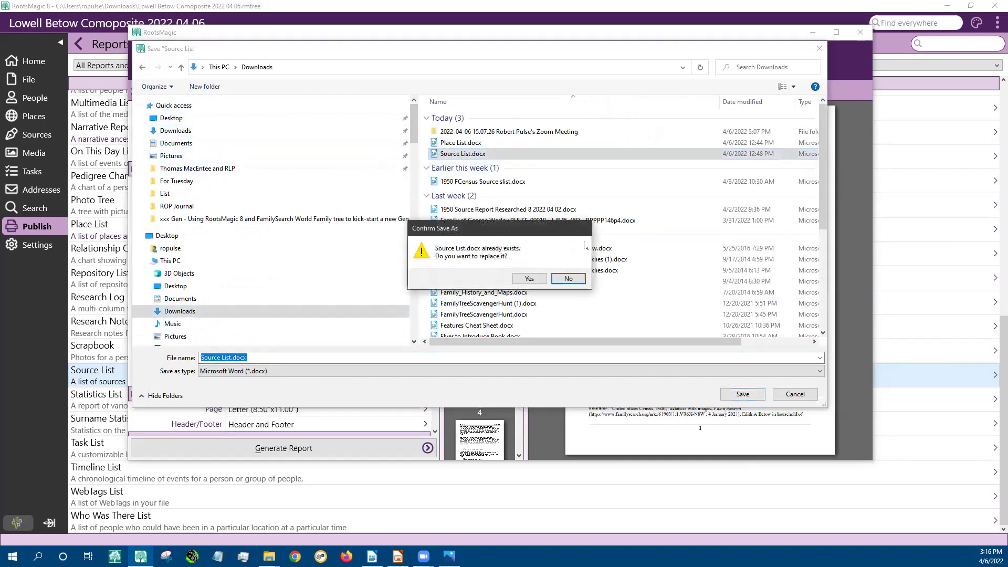
pyautogui.click(528, 278)
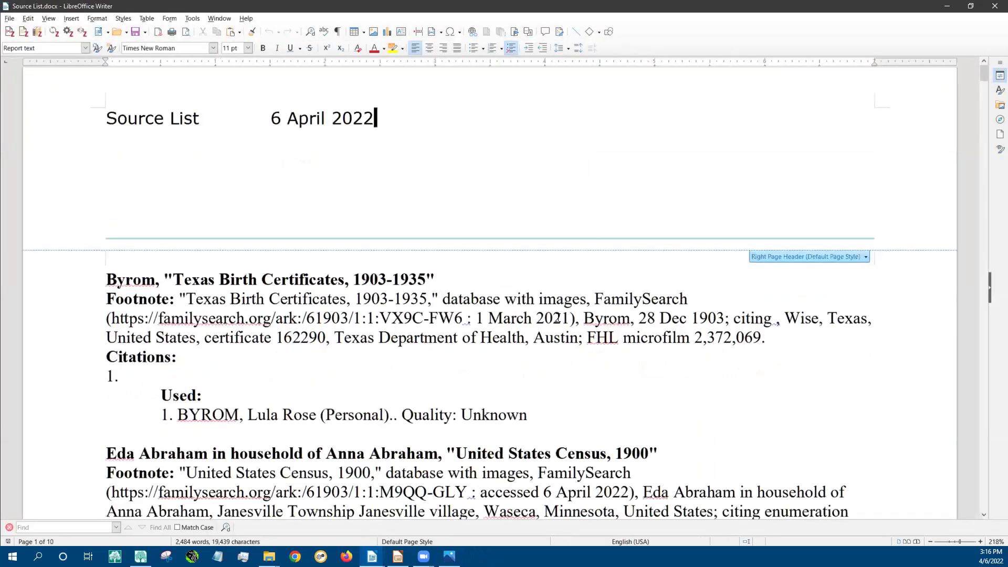
# Examine the source titles, footnotes and citation uses in the Source List document, from the first Texas birth certificate to the Oklahoma county marriages entries.
pyautogui.scroll(-3, 574, 281)
pyautogui.scroll(-2, 576, 280)
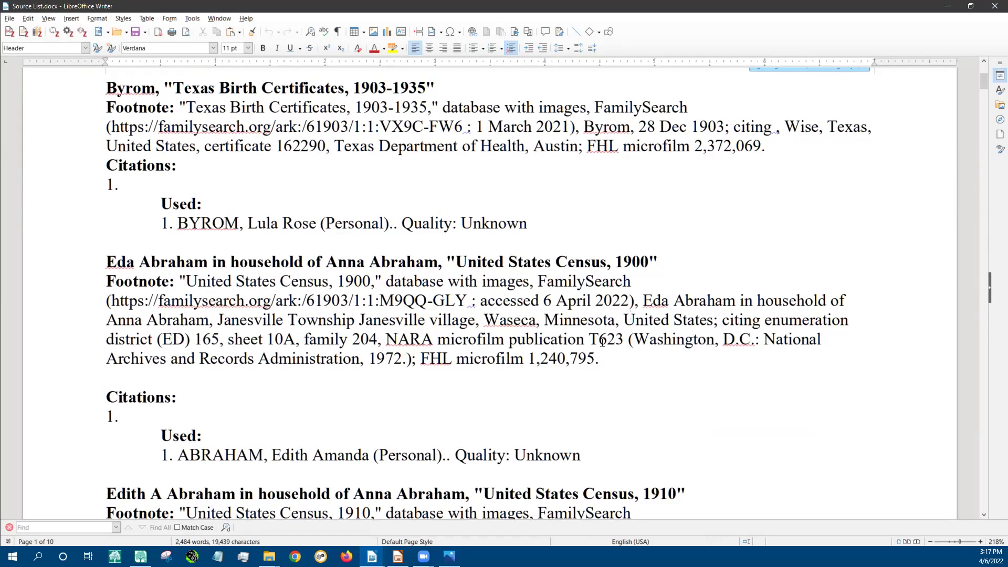
pyautogui.scroll(-3, 604, 338)
pyautogui.scroll(-5, 603, 338)
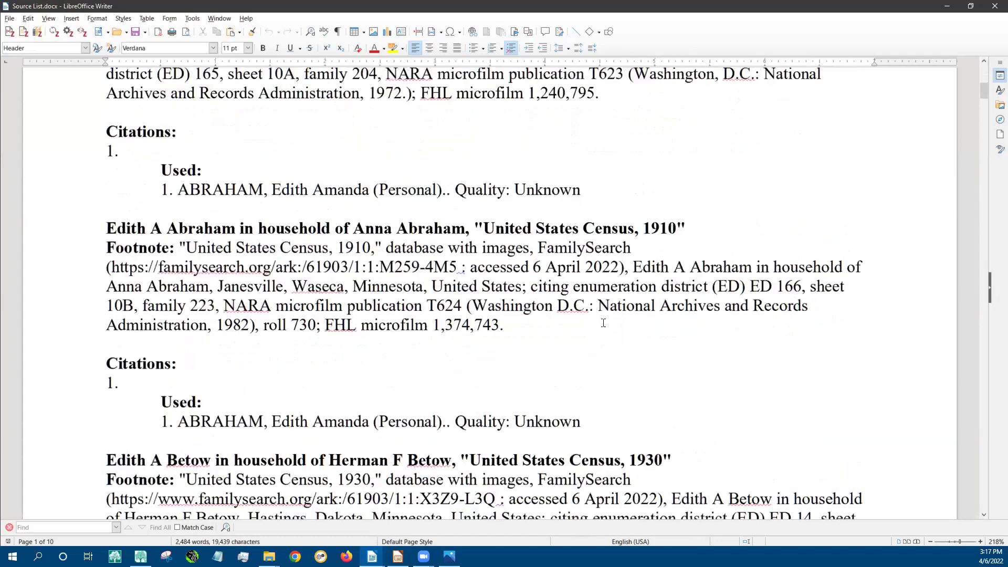
pyautogui.scroll(-2, 603, 323)
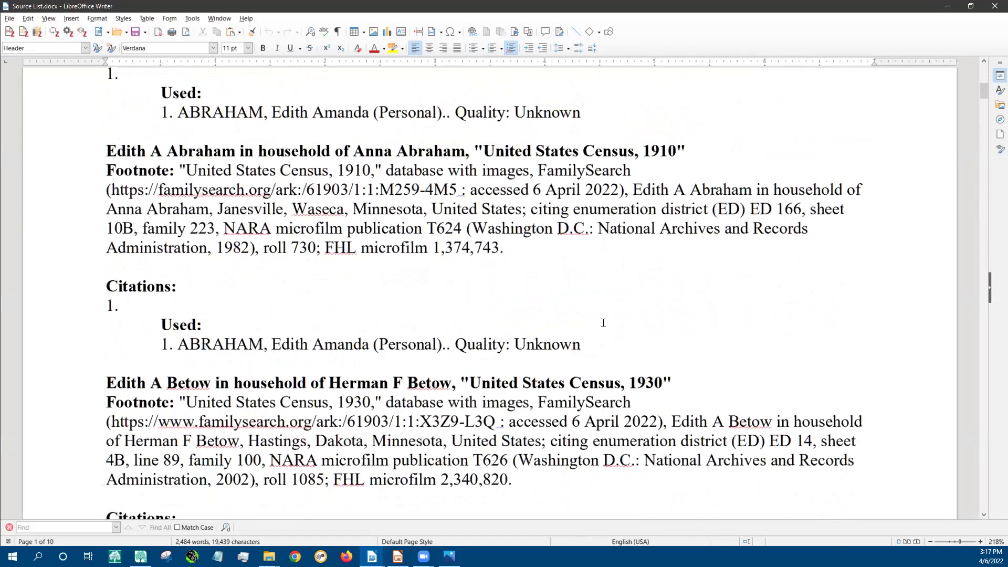
pyautogui.scroll(-7, 604, 323)
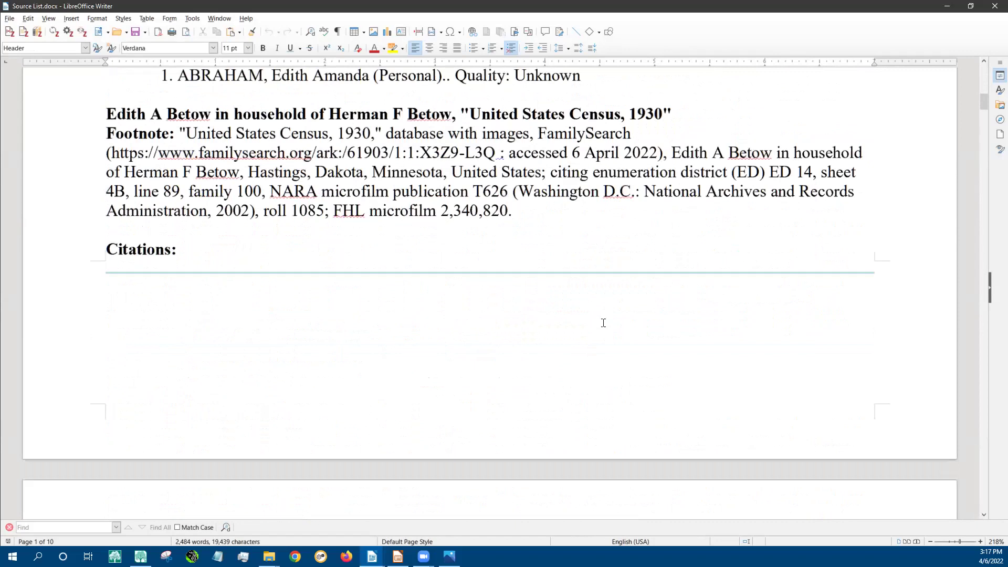
pyautogui.scroll(-11, 603, 323)
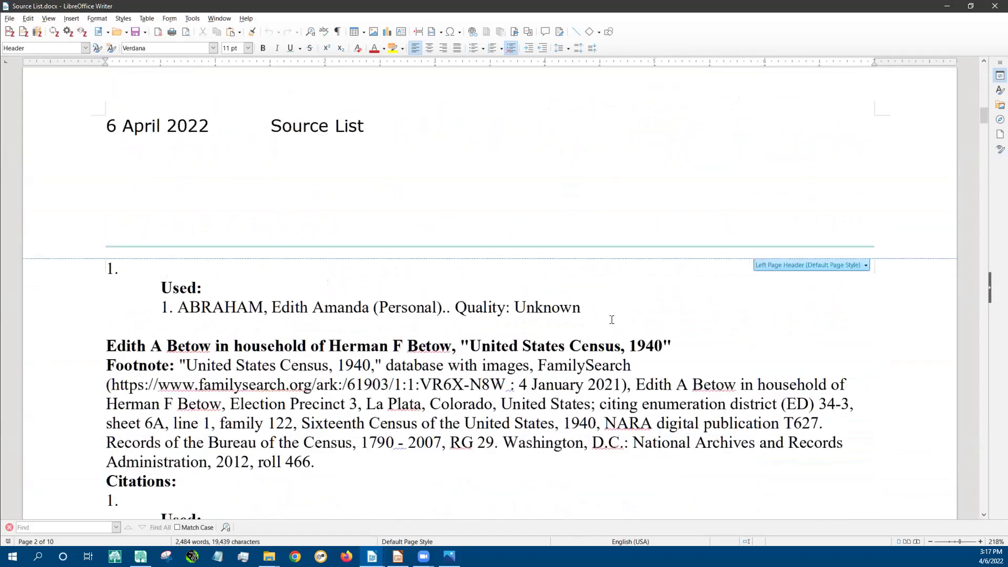
pyautogui.scroll(-5, 612, 319)
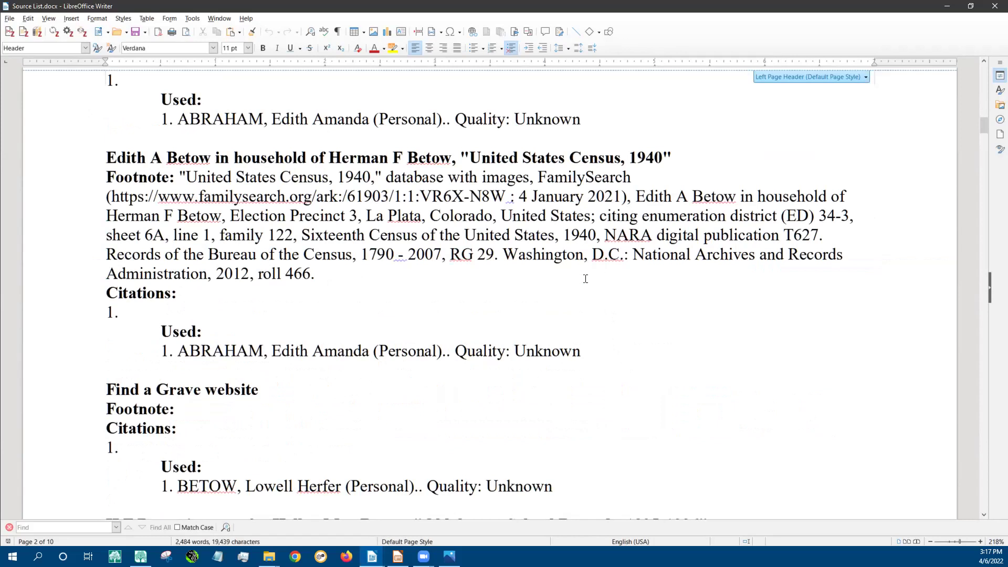
pyautogui.scroll(-1, 585, 273)
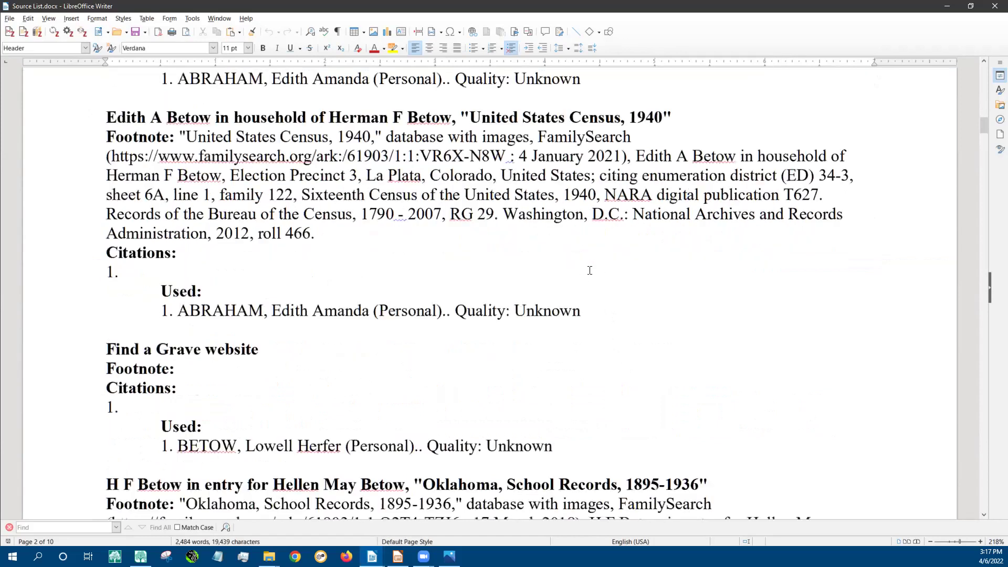
pyautogui.scroll(-9, 589, 271)
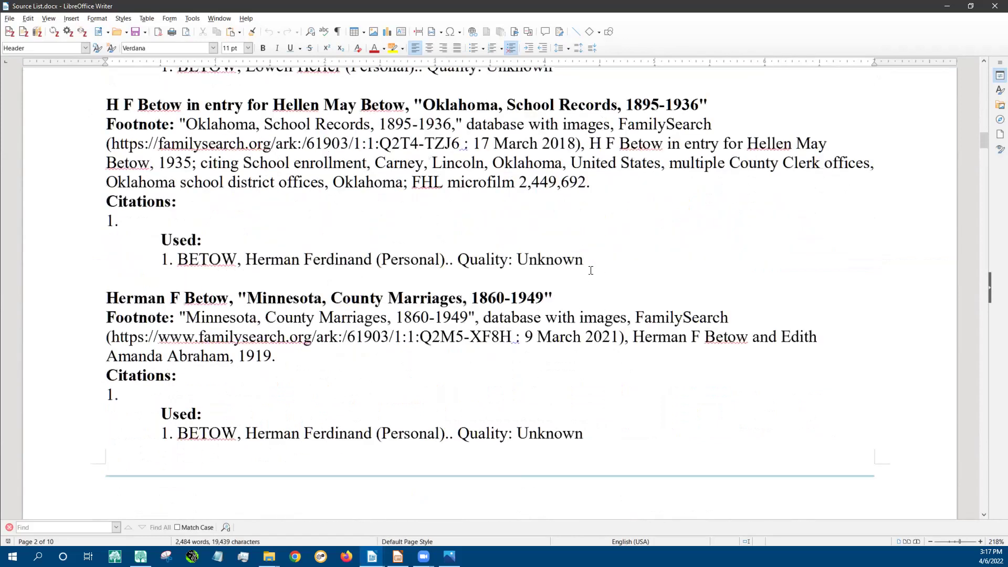
pyautogui.scroll(-6, 590, 271)
pyautogui.scroll(-10, 590, 270)
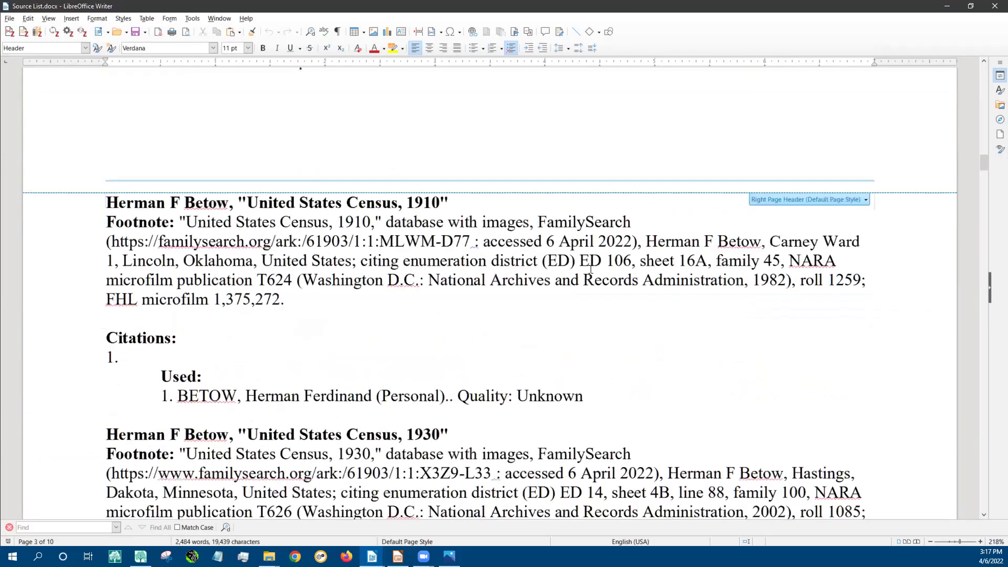
pyautogui.scroll(-6, 591, 269)
pyautogui.scroll(-2, 592, 268)
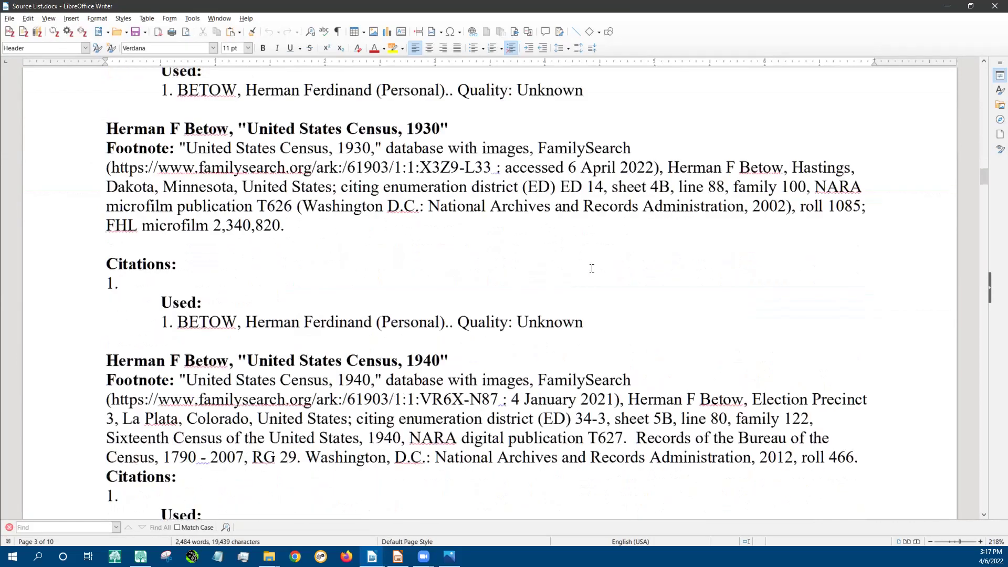
pyautogui.scroll(-6, 592, 266)
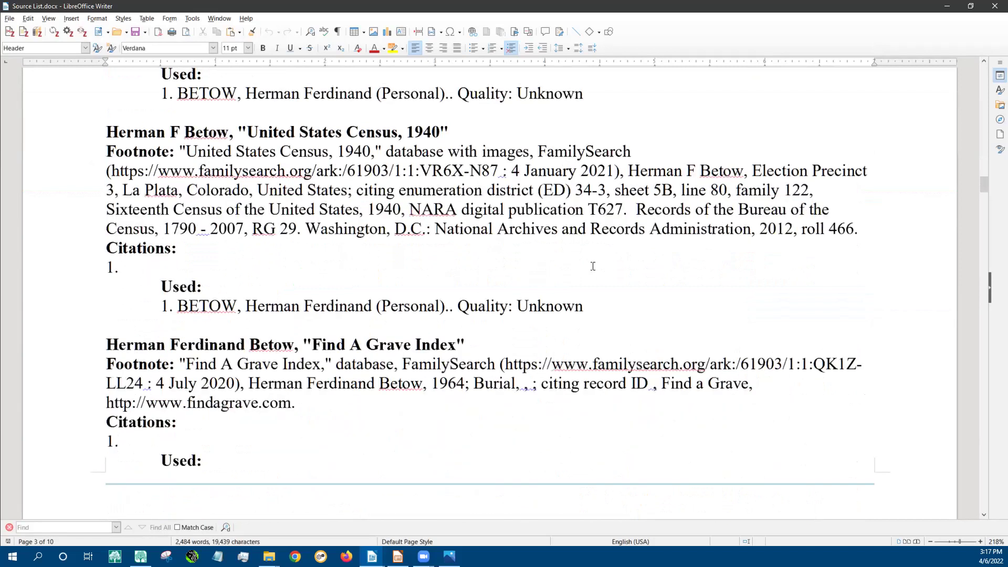
pyautogui.scroll(-14, 593, 266)
pyautogui.scroll(-6, 594, 265)
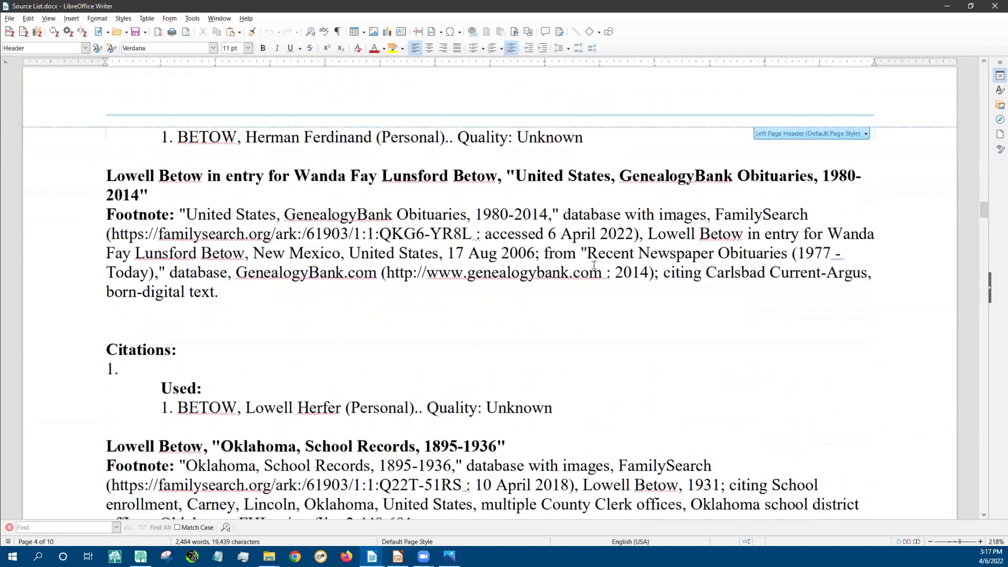
pyautogui.scroll(-11, 594, 265)
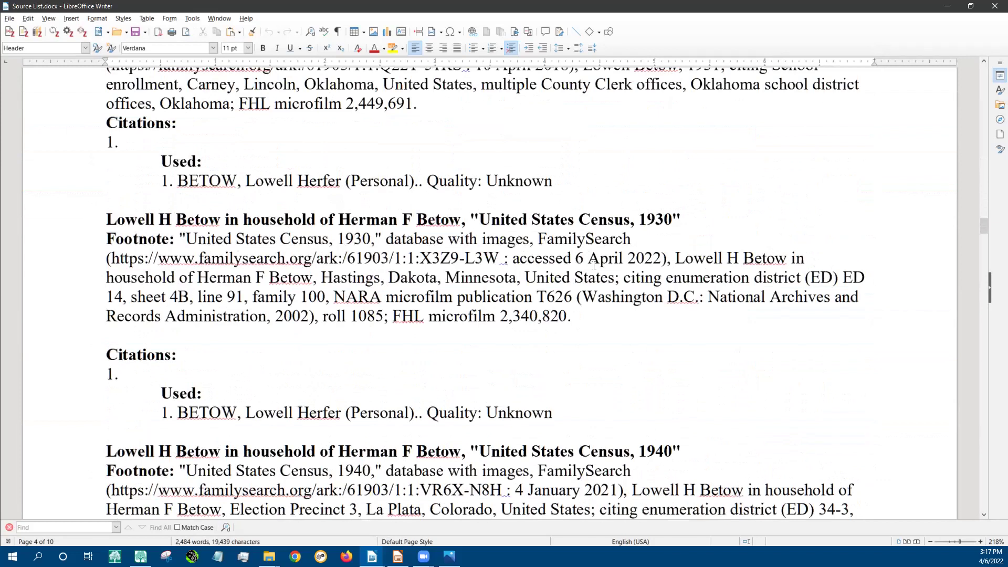
pyautogui.scroll(-15, 594, 265)
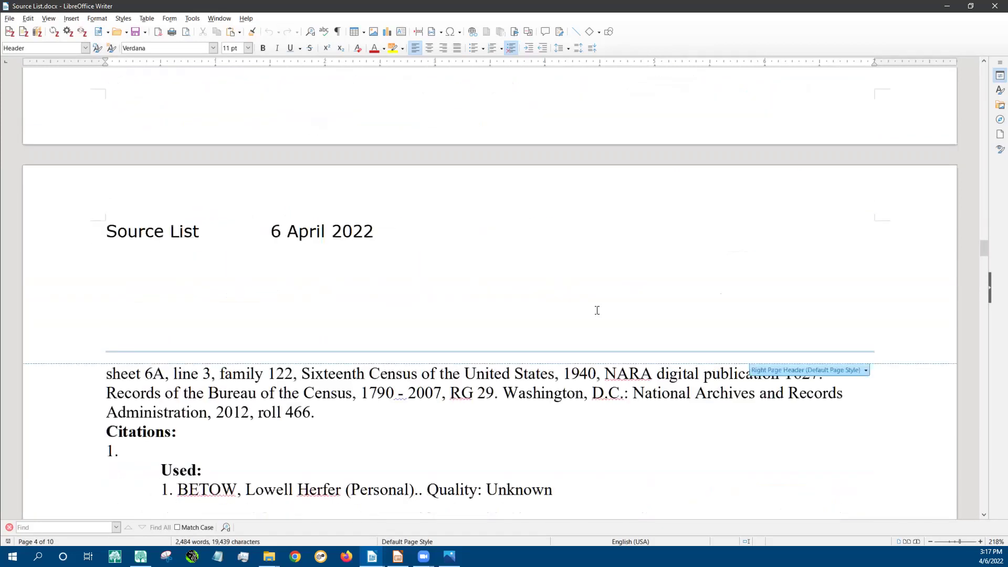
pyautogui.scroll(-7, 597, 310)
pyautogui.scroll(-12, 597, 310)
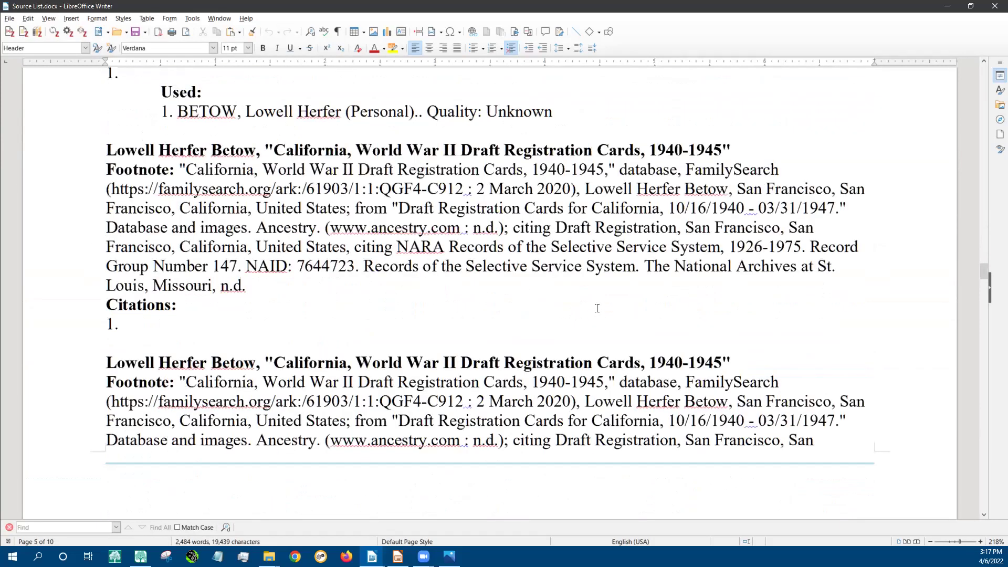
pyautogui.scroll(-12, 597, 307)
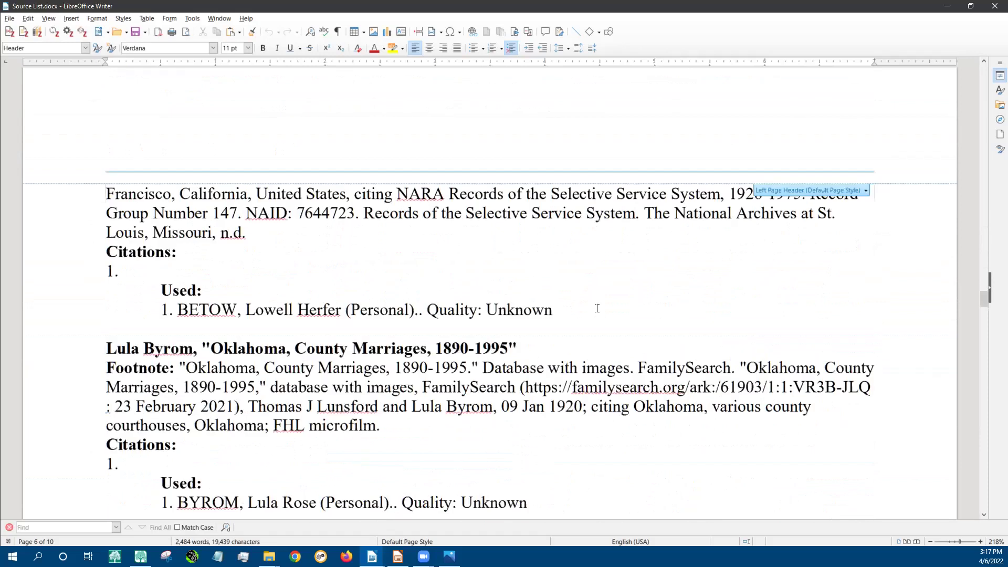
pyautogui.scroll(-9, 597, 308)
pyautogui.scroll(-7, 597, 307)
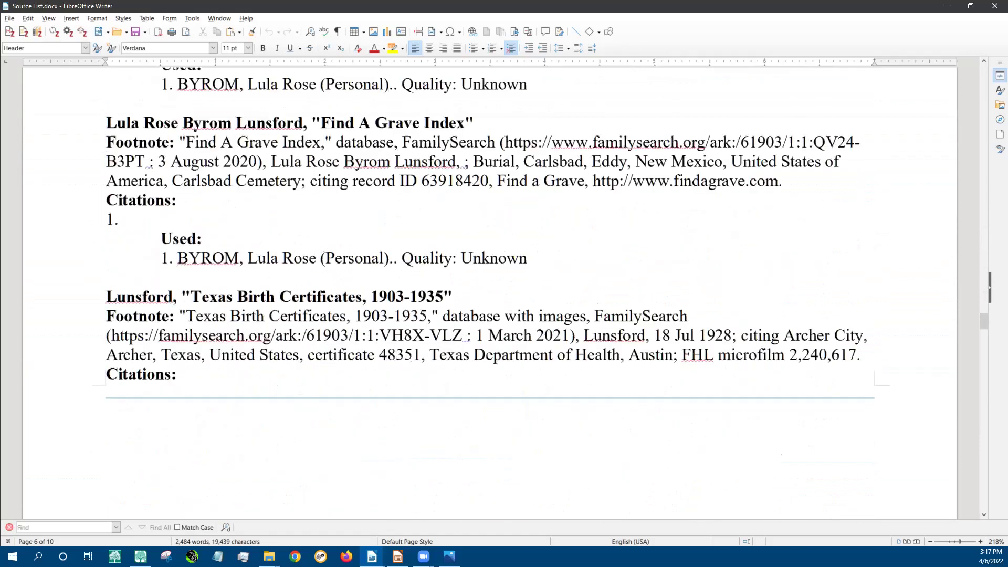
pyautogui.scroll(-16, 597, 308)
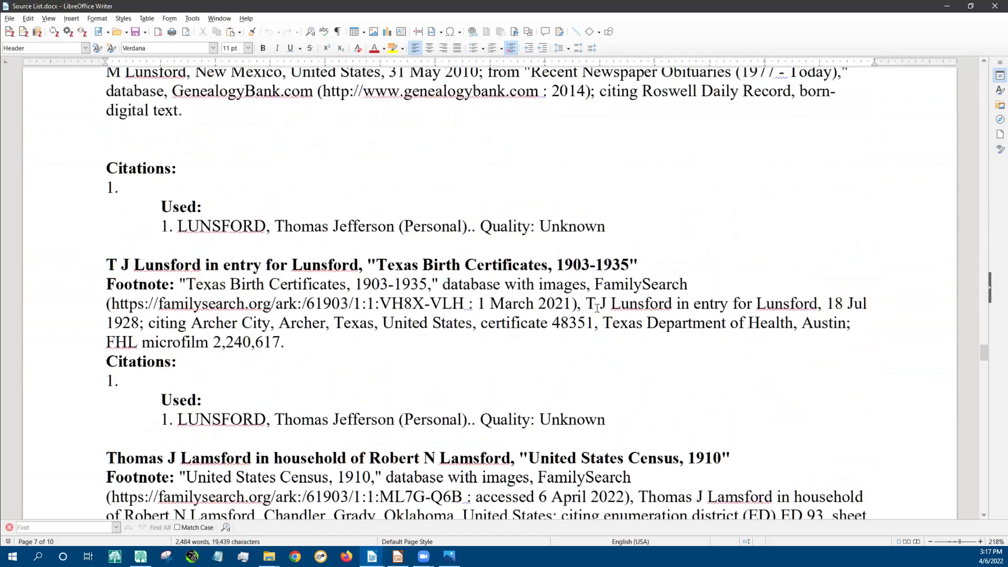
pyautogui.scroll(-9, 893, 152)
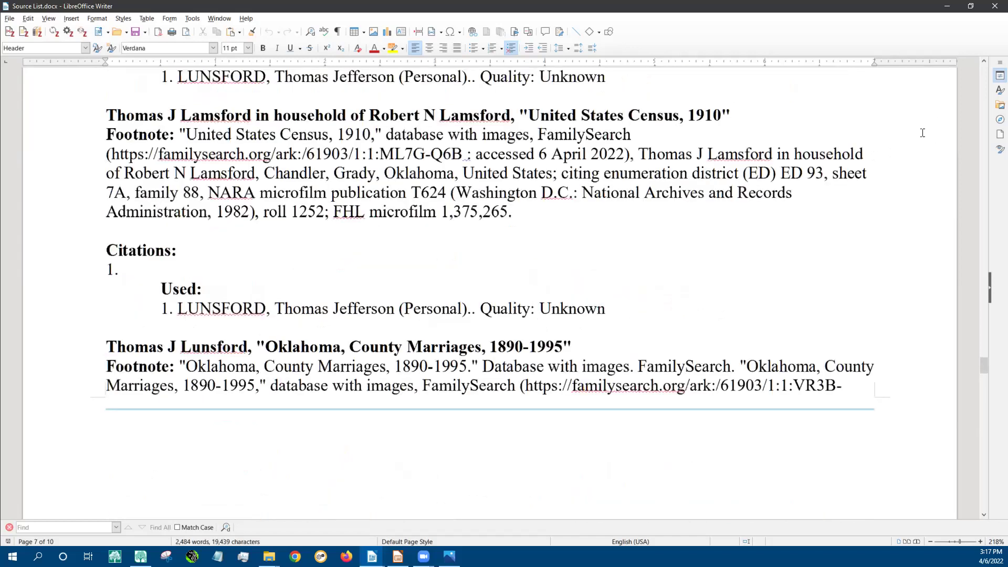